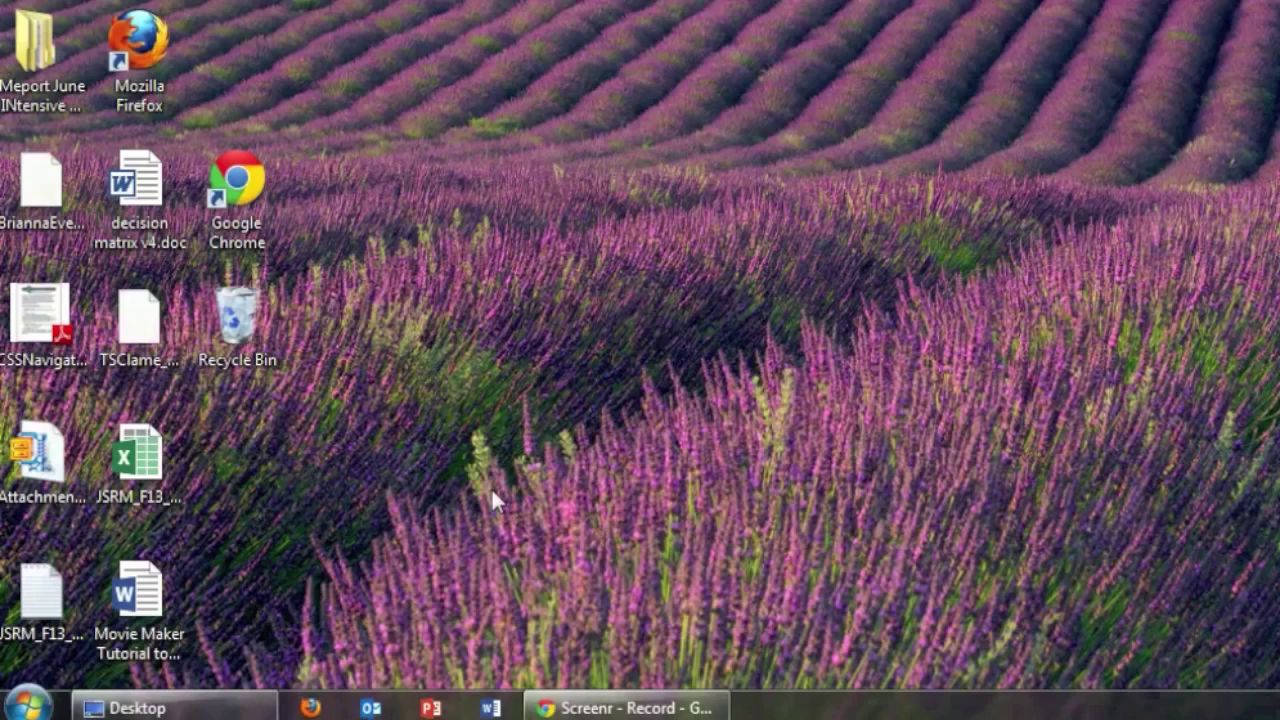
Right-click an empty spot on the desktop to bring up its context menu.
right_click(461, 585)
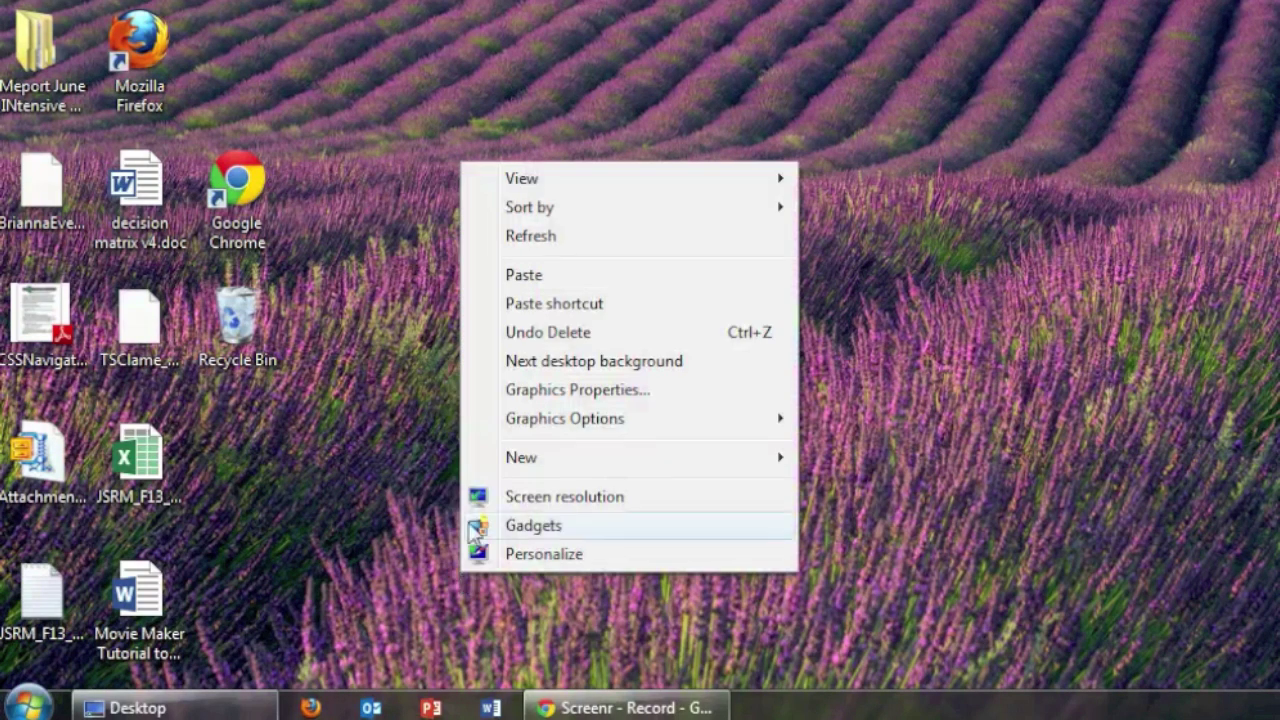
Create a 'New folder' on the desktop and drag it up toward the screen's middle.
mouse_move(563, 462)
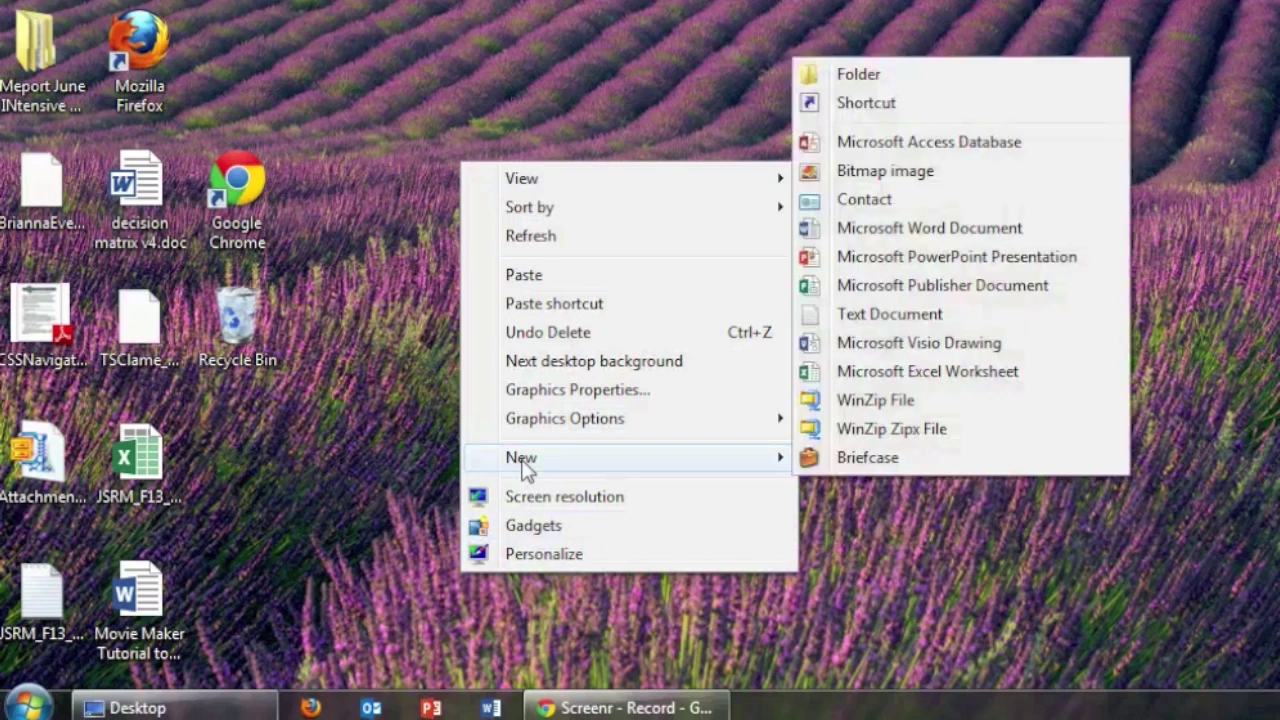
left_click(908, 80)
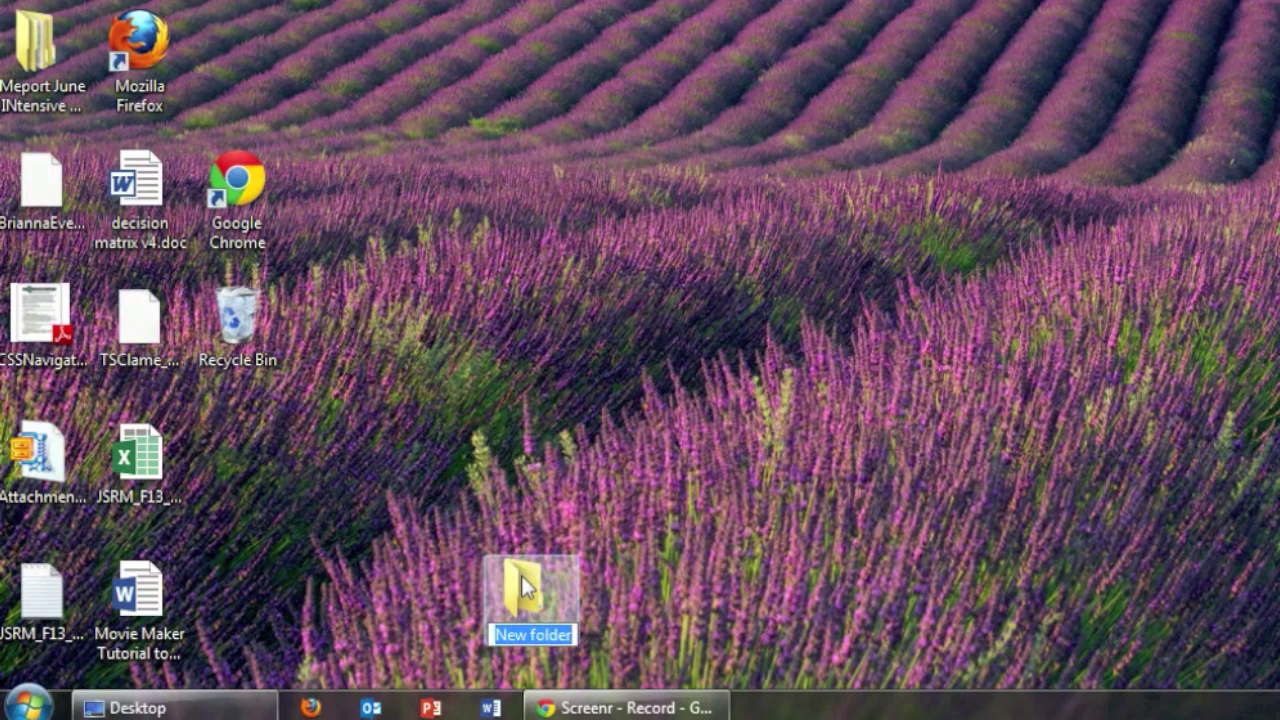
left_click_drag(522, 588, 522, 328)
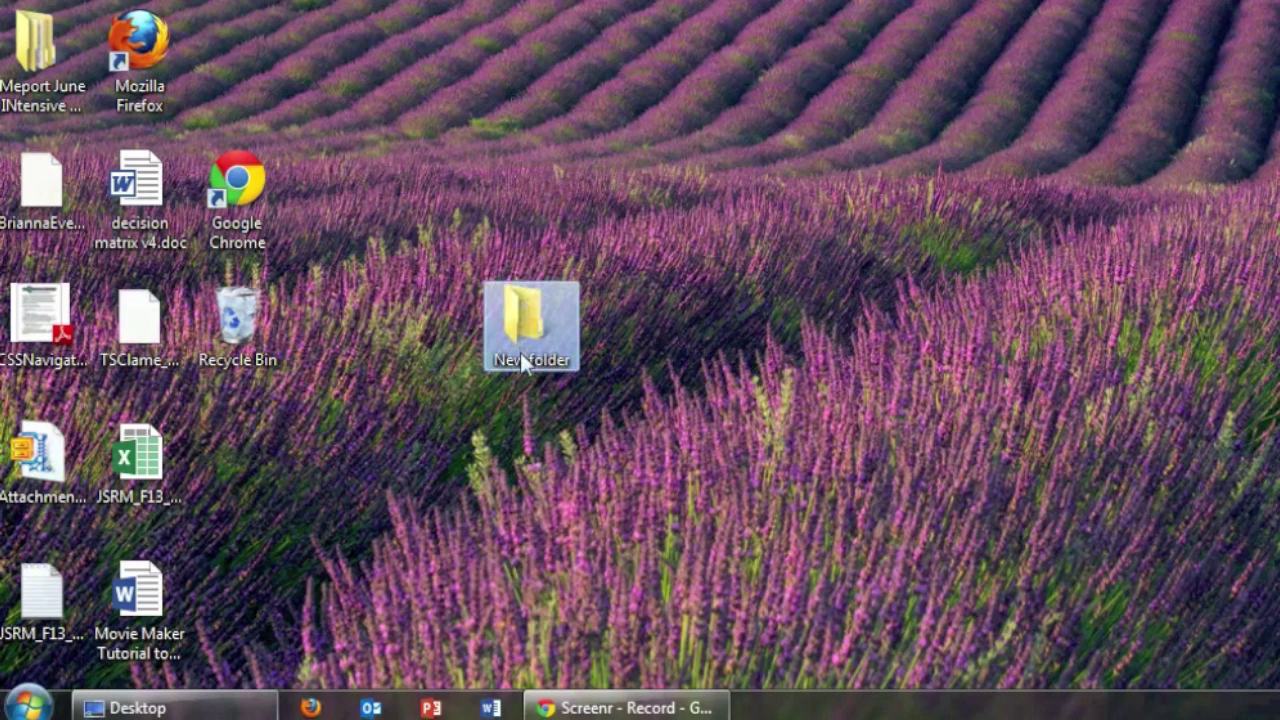
Rename the folder My Failed Interview and create an Images subfolder inside it.
left_click(521, 358)
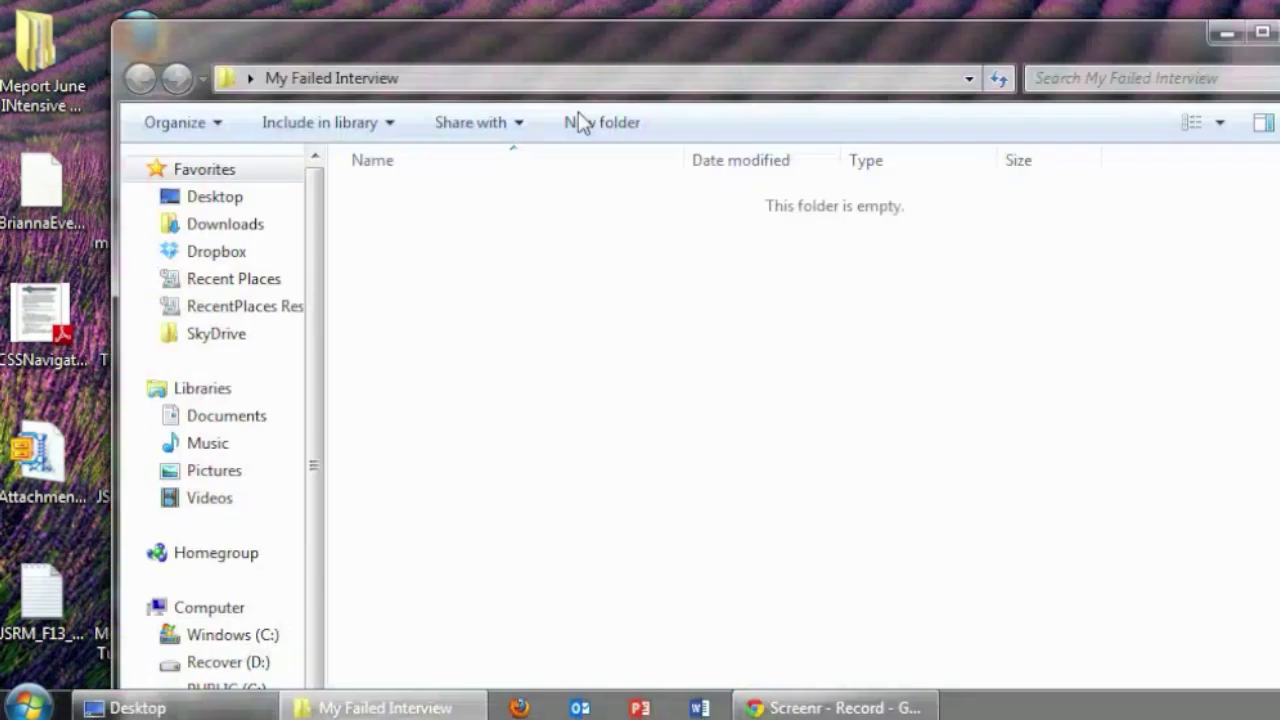
left_click_drag(592, 66, 563, 157)
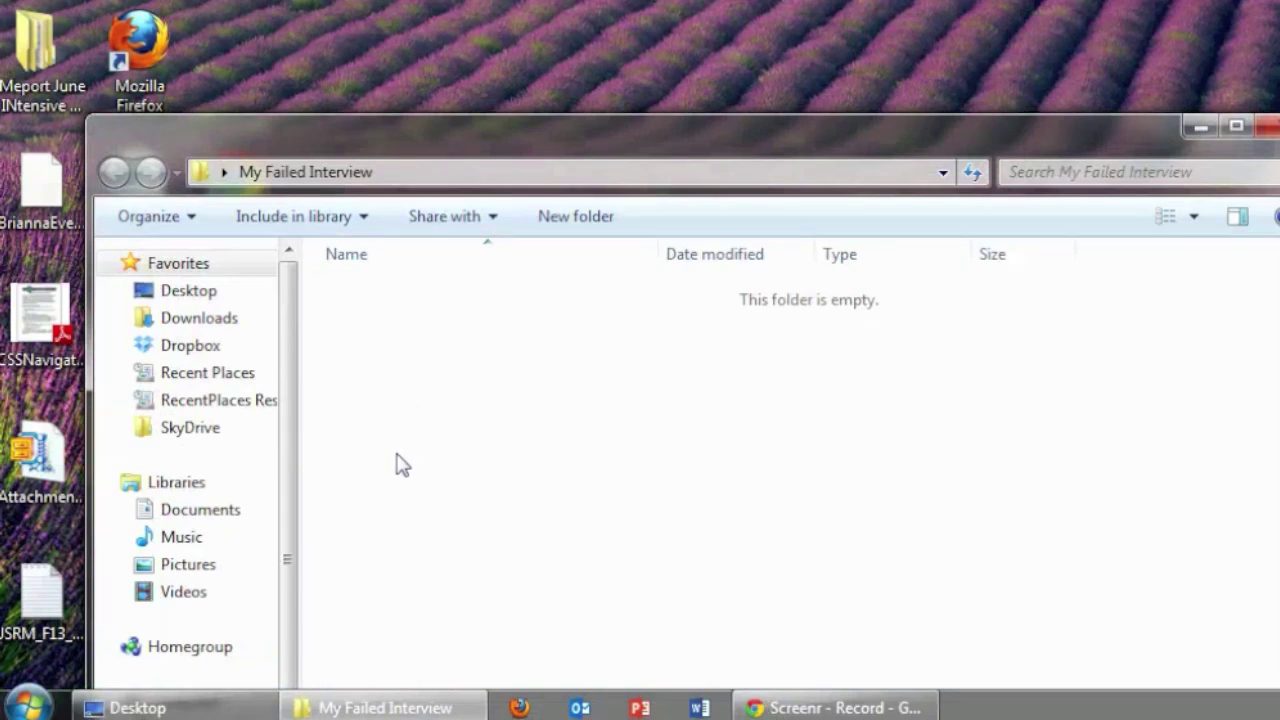
right_click(386, 541)
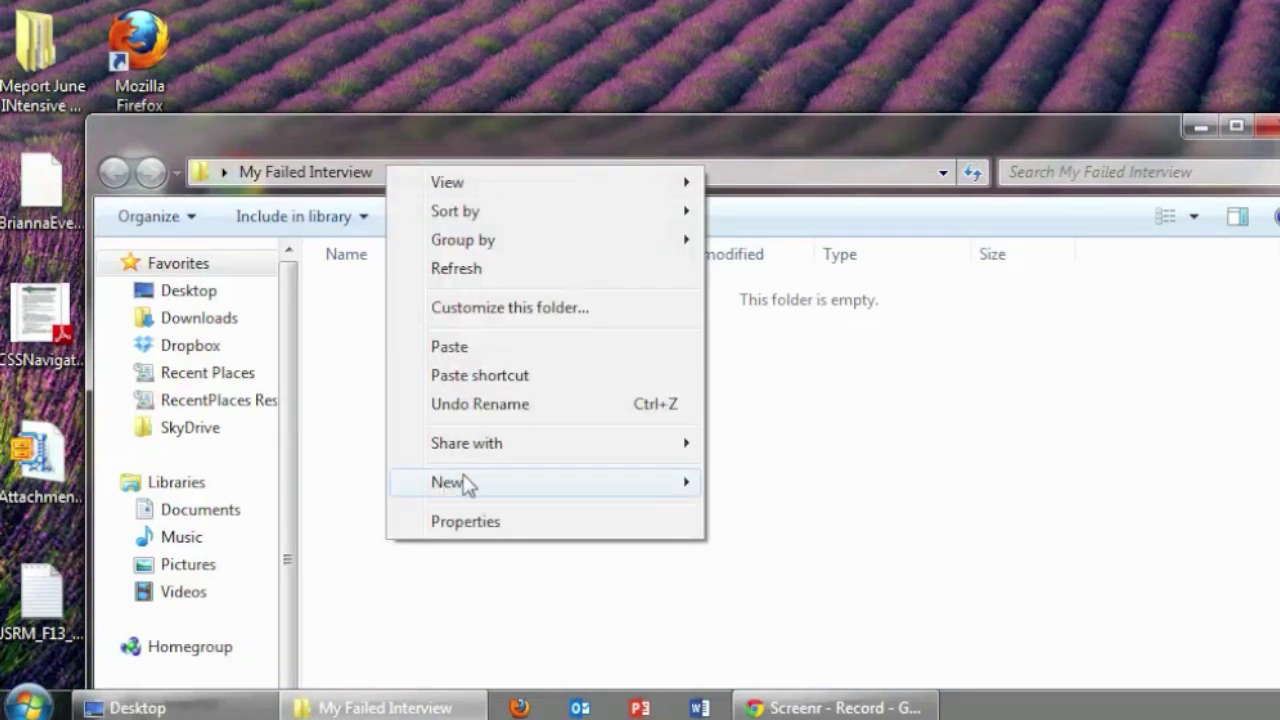
mouse_move(583, 477)
left_click(872, 110)
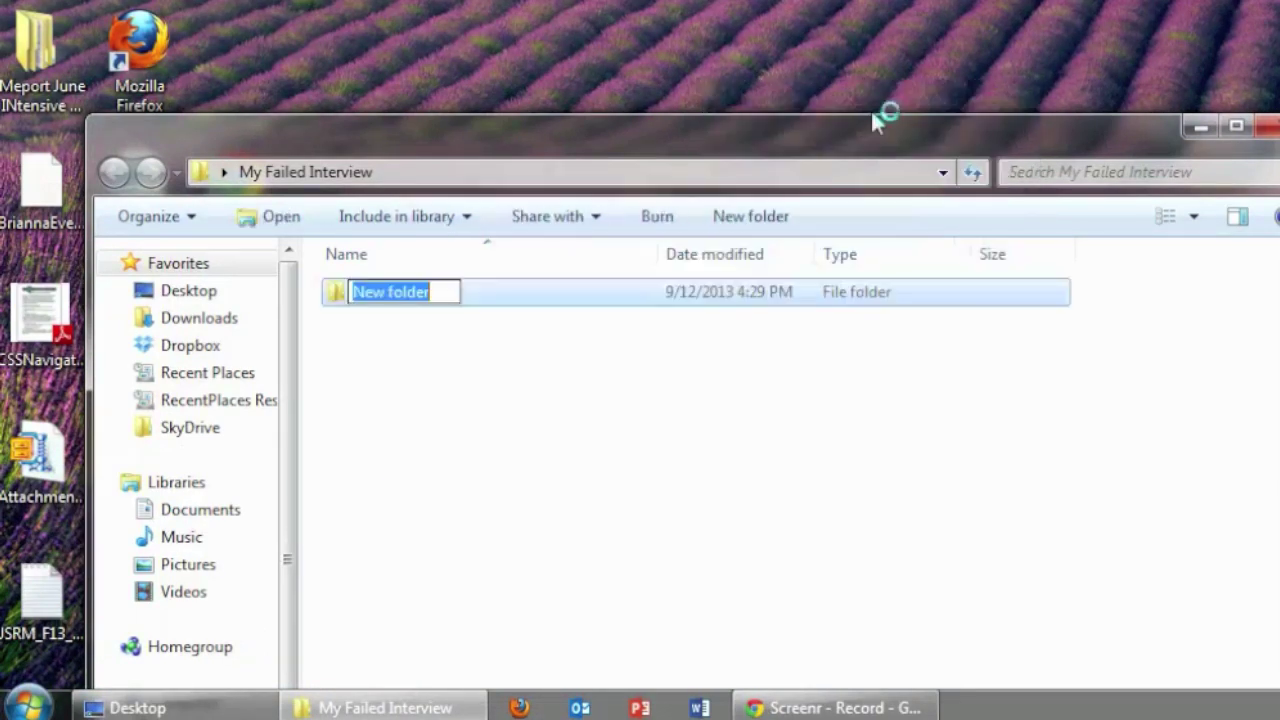
type("Images")
key("Return")
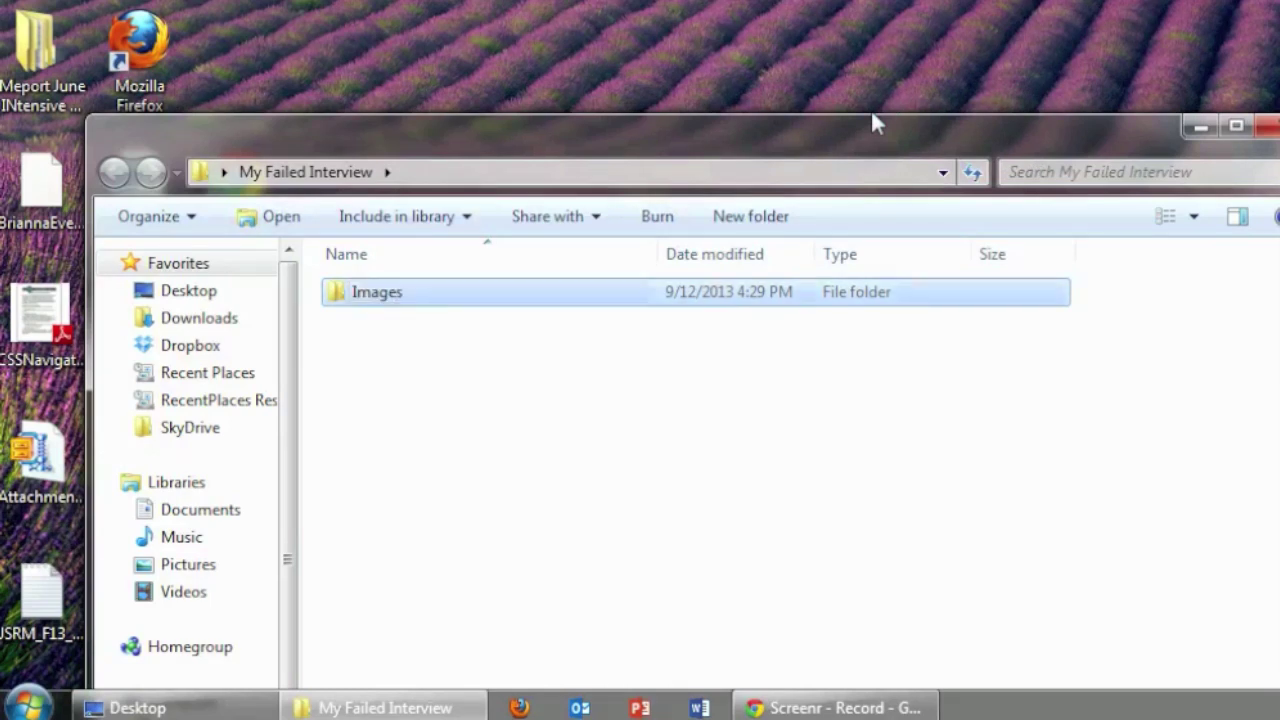
Add a Sound subfolder beside Images, then open the Images folder.
left_click(490, 517)
right_click(490, 517)
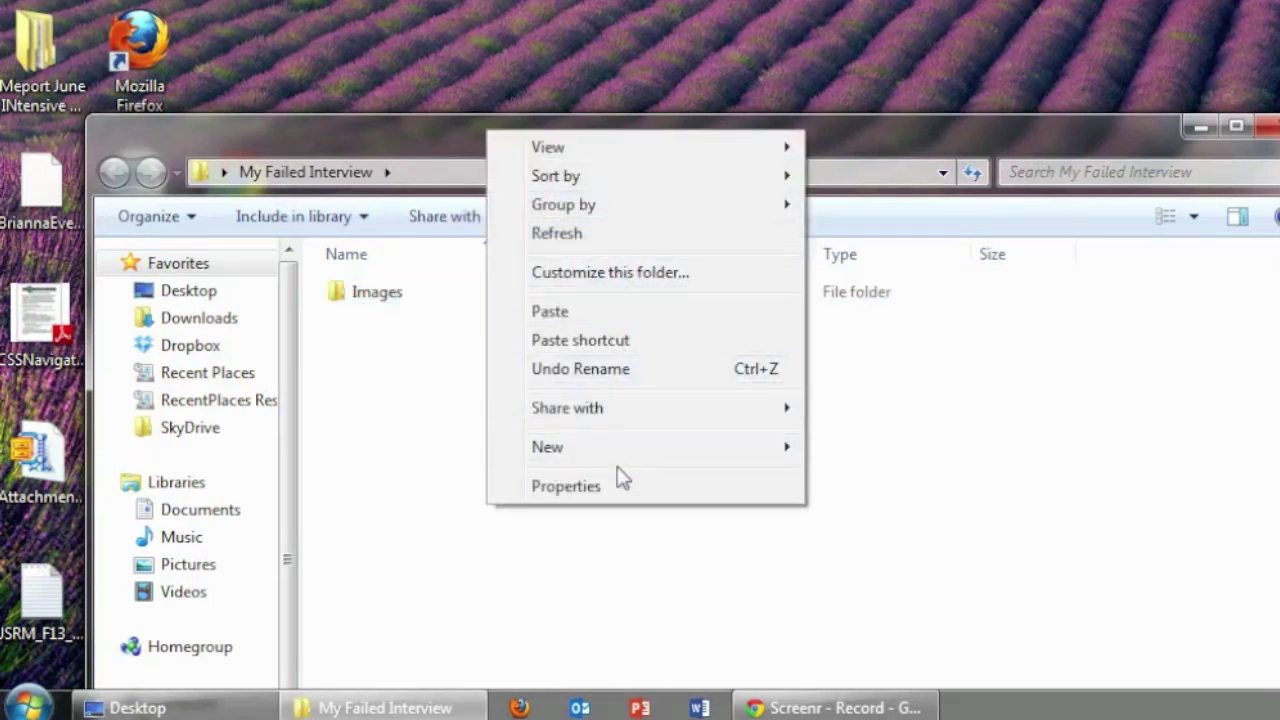
mouse_move(651, 457)
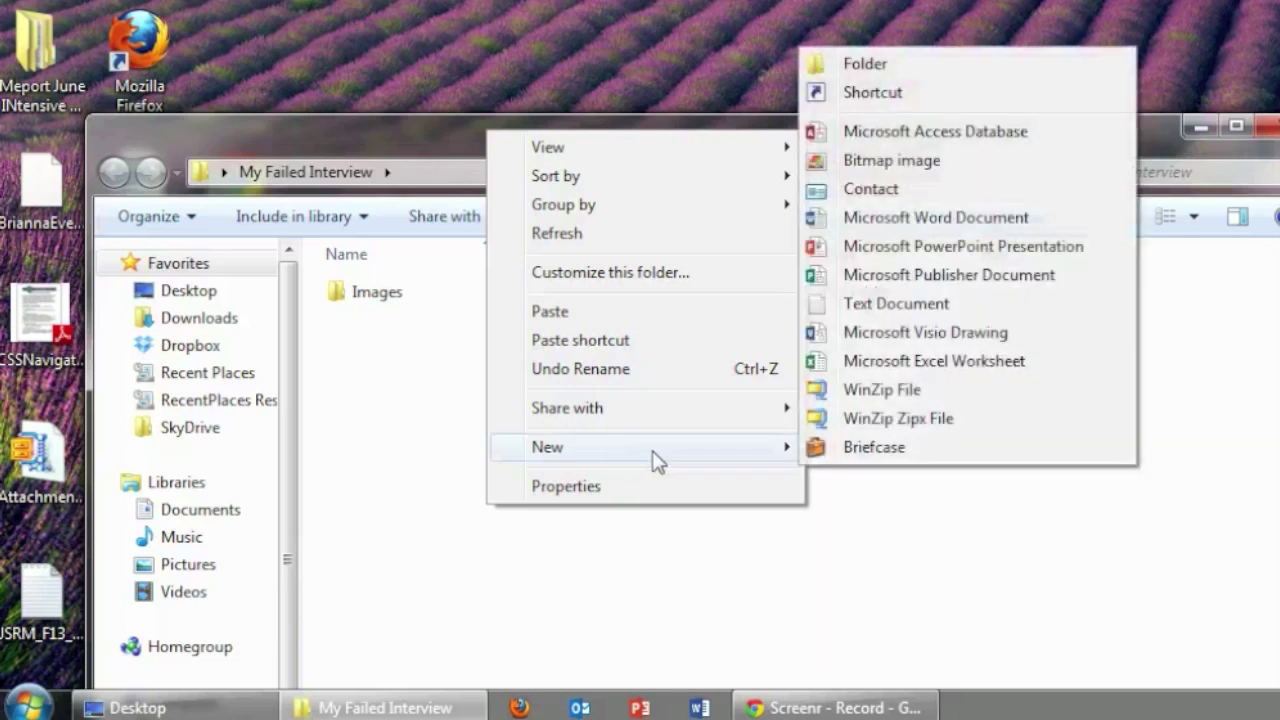
left_click(966, 74)
type("Sound")
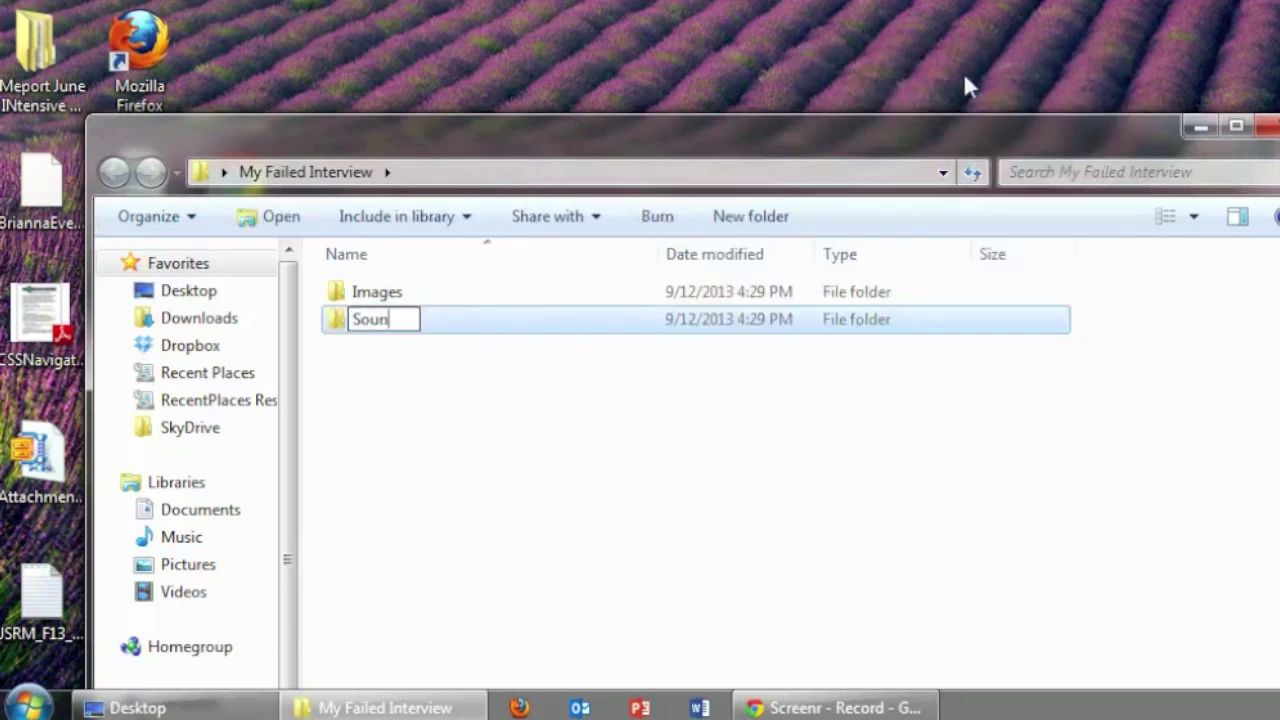
key("Return")
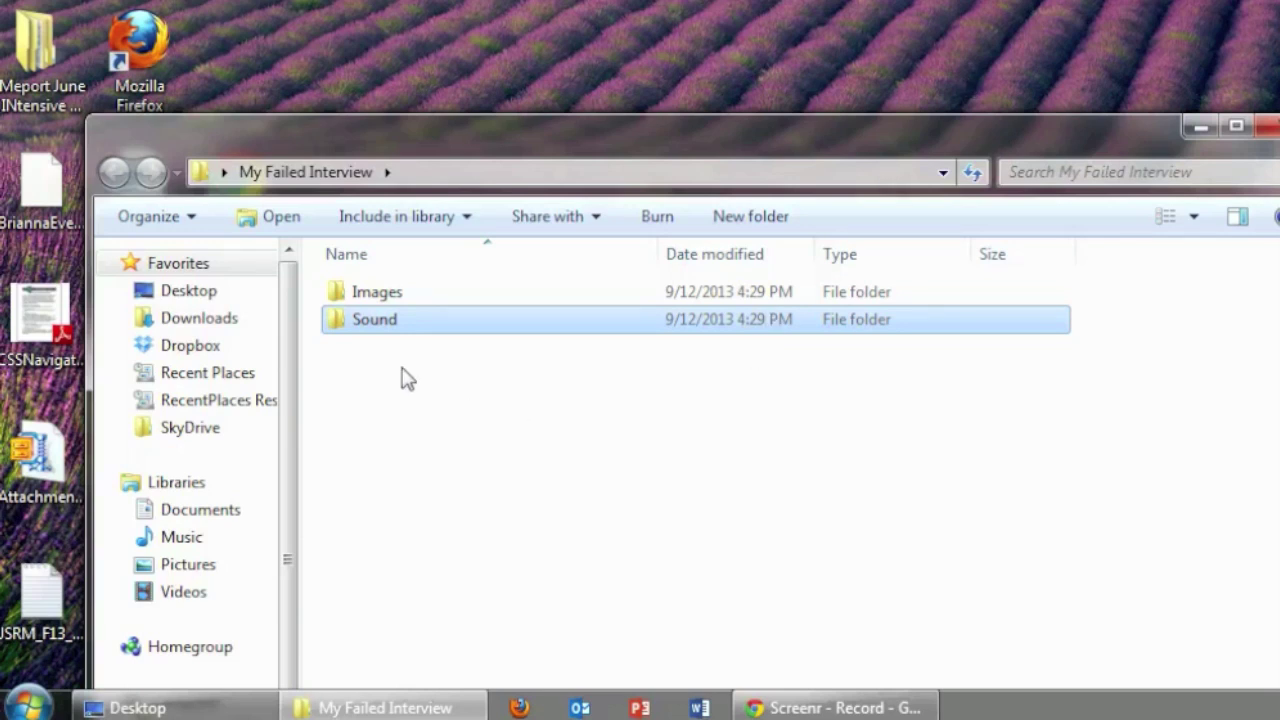
double_click(367, 297)
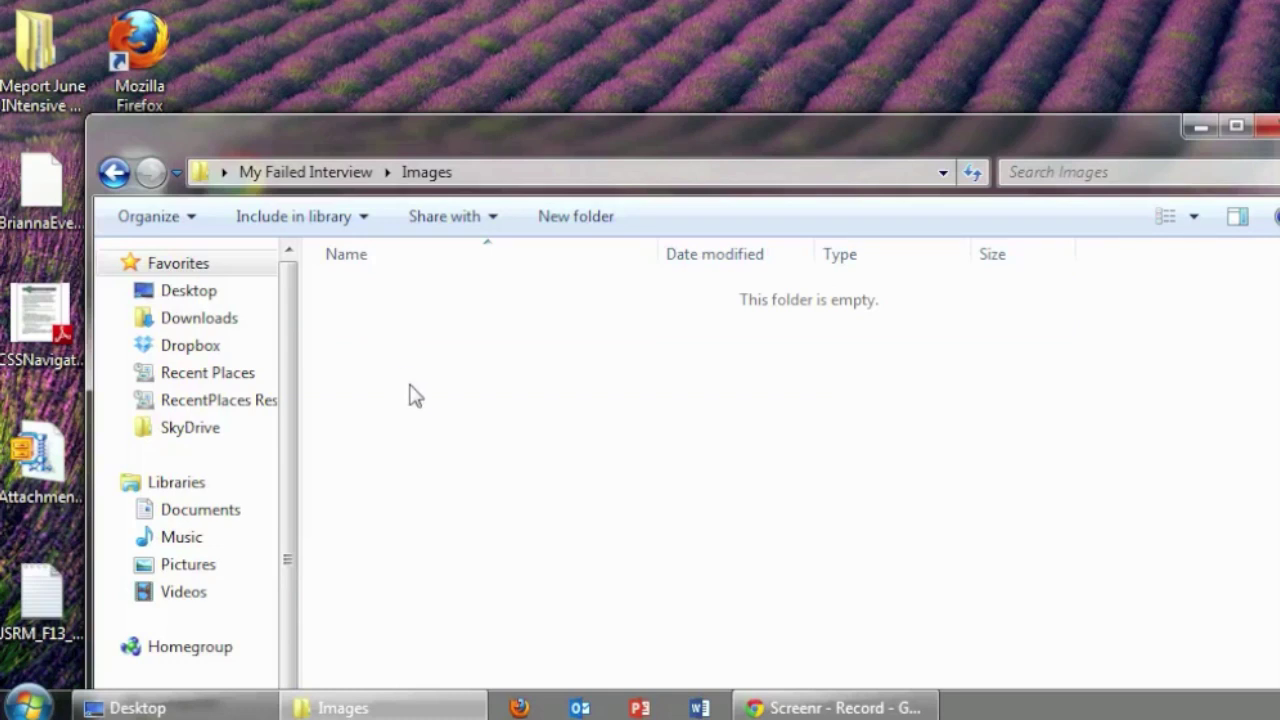
Paste the nine JPEG pictures into Images and display them as extra large icons.
right_click(386, 518)
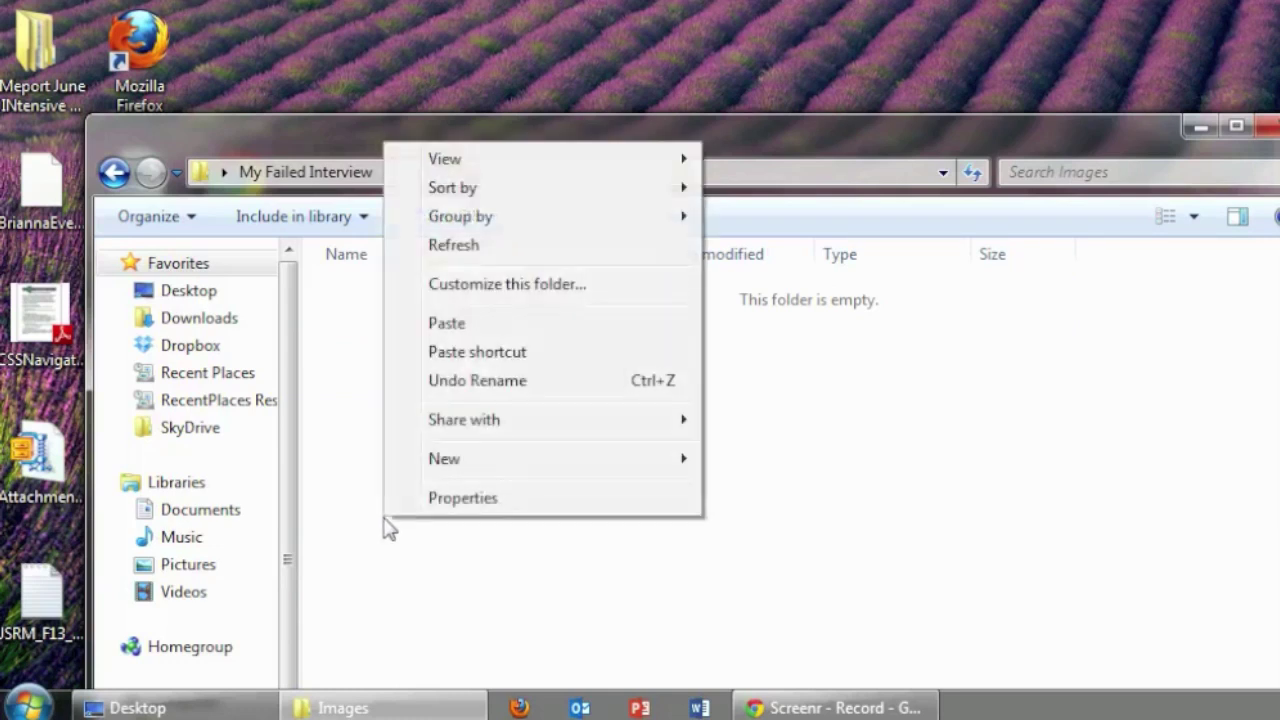
left_click(453, 333)
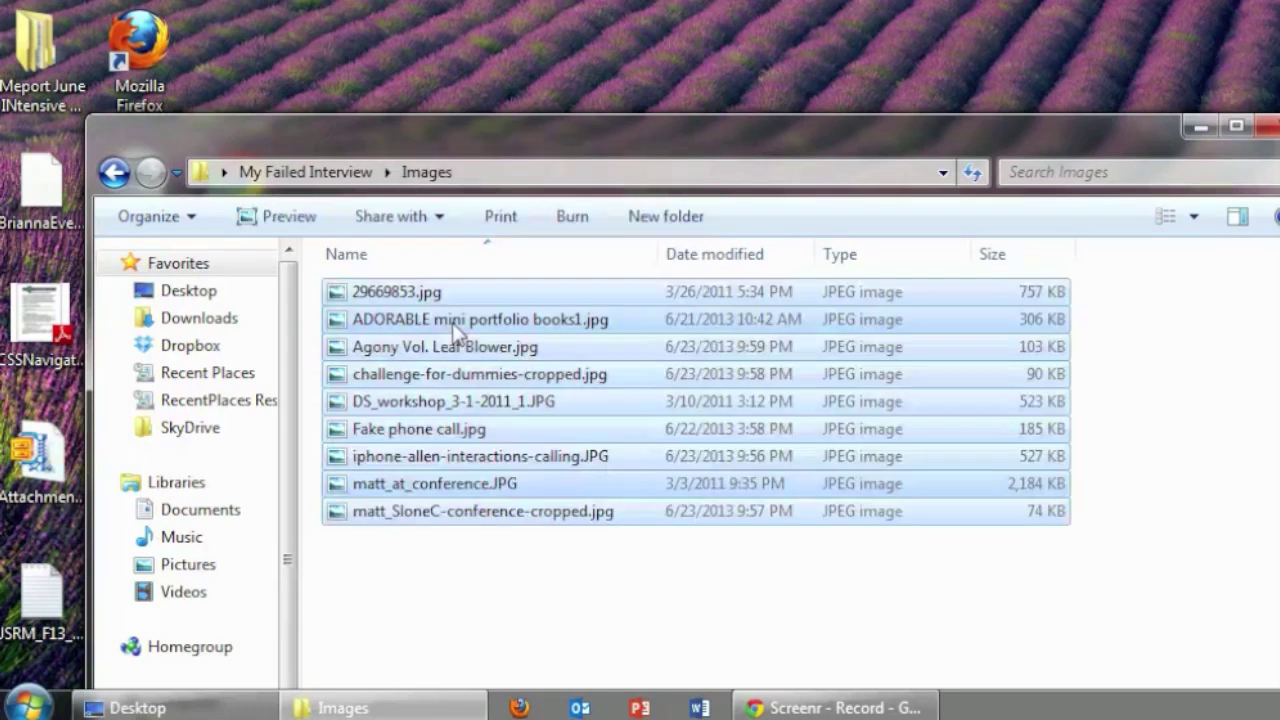
left_click(1194, 216)
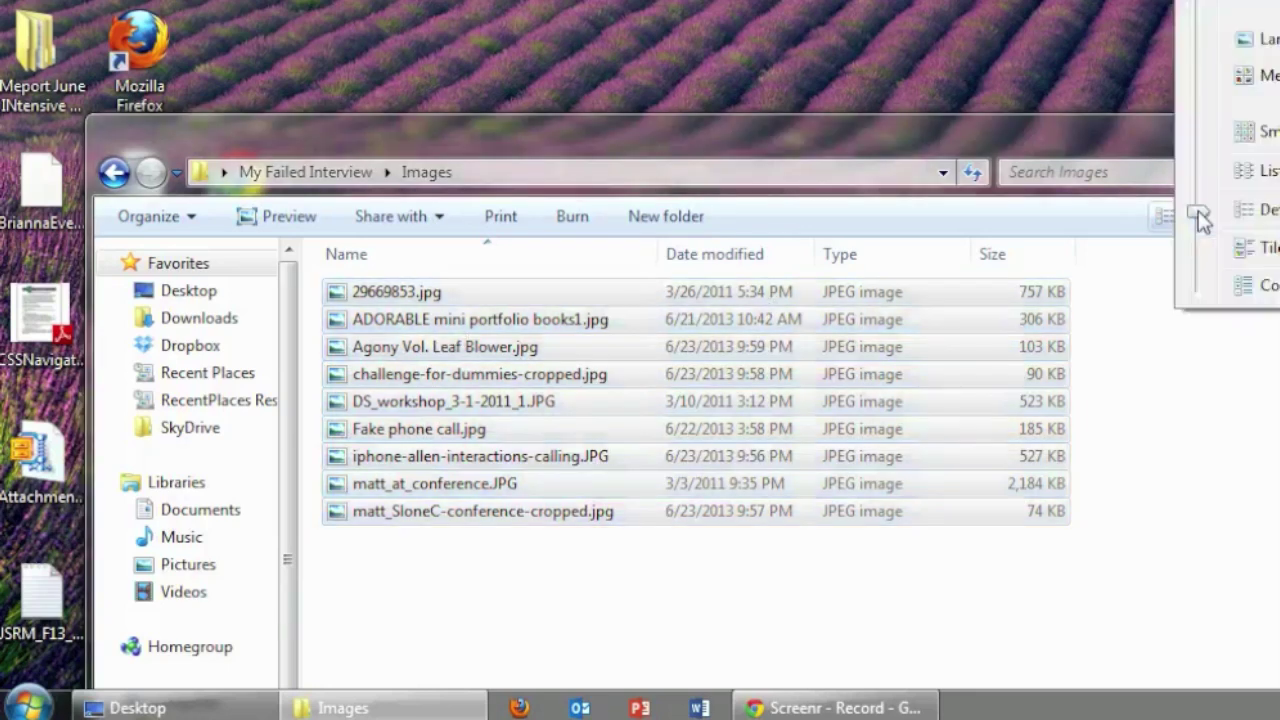
left_click_drag(1200, 220, 1200, 12)
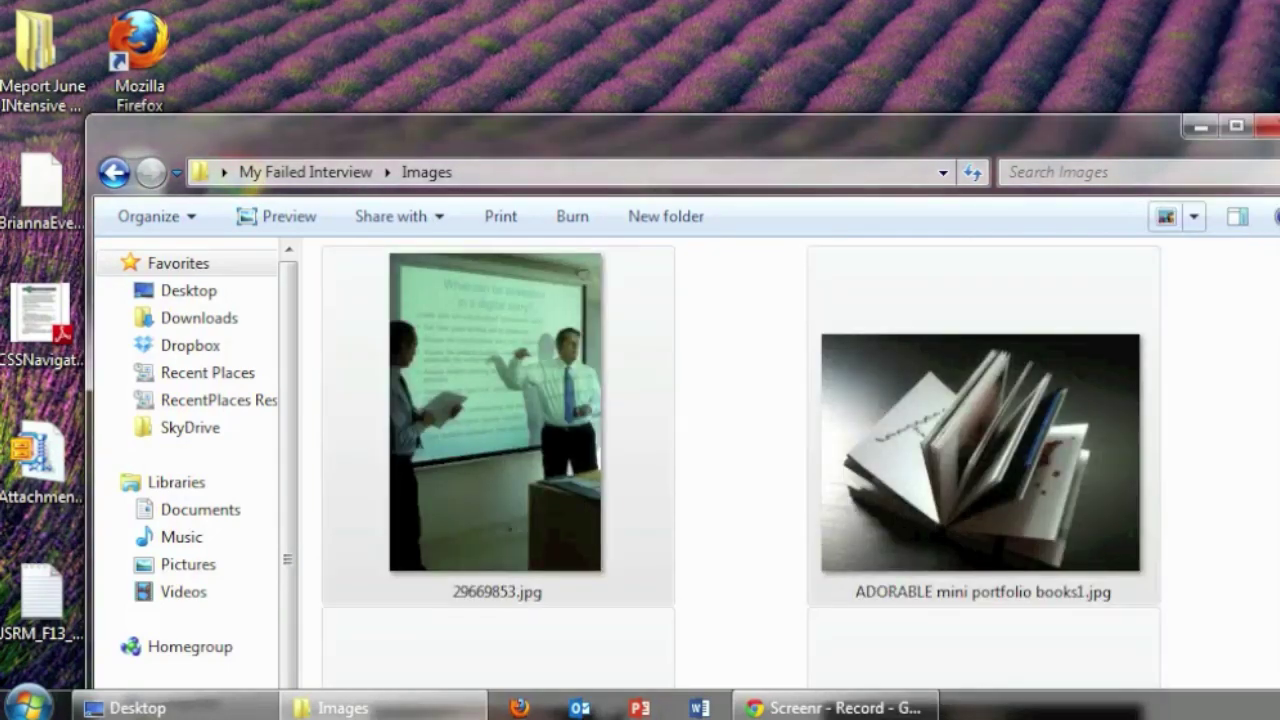
left_click(436, 283)
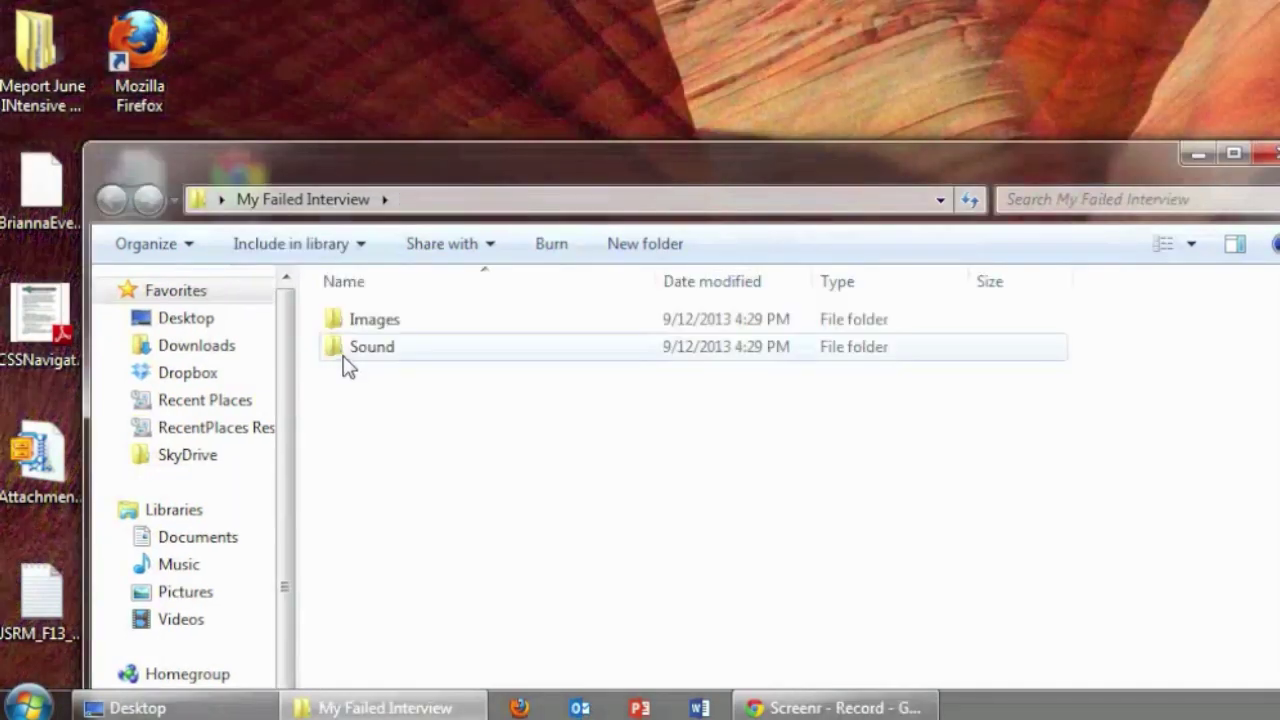
Paste the three MP3 files into Sound, then return to My Failed Interview.
double_click(347, 352)
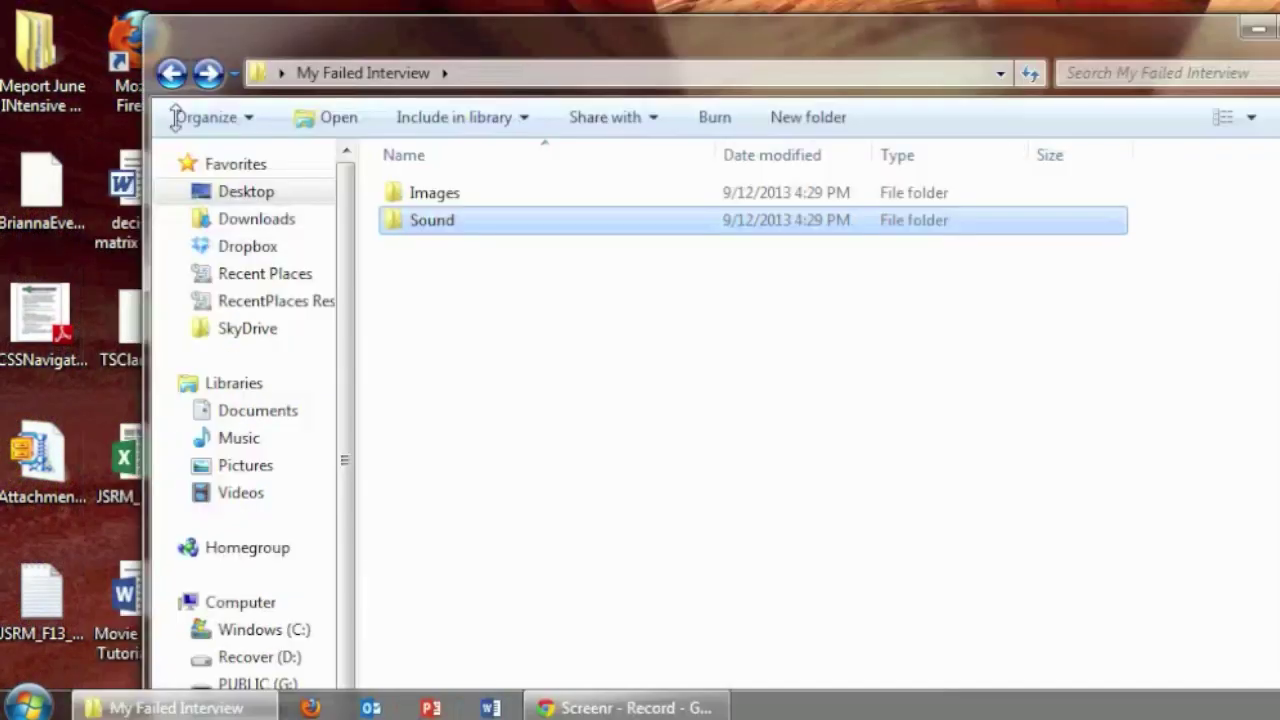
double_click(443, 229)
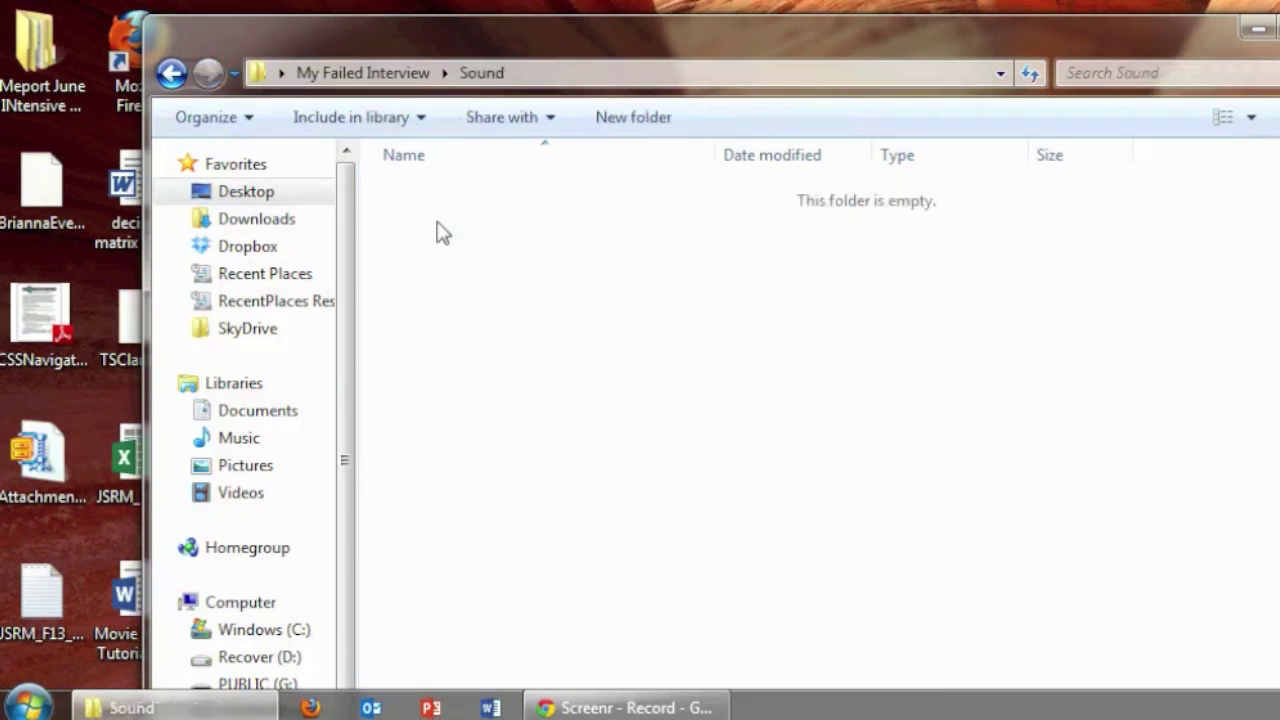
right_click(461, 277)
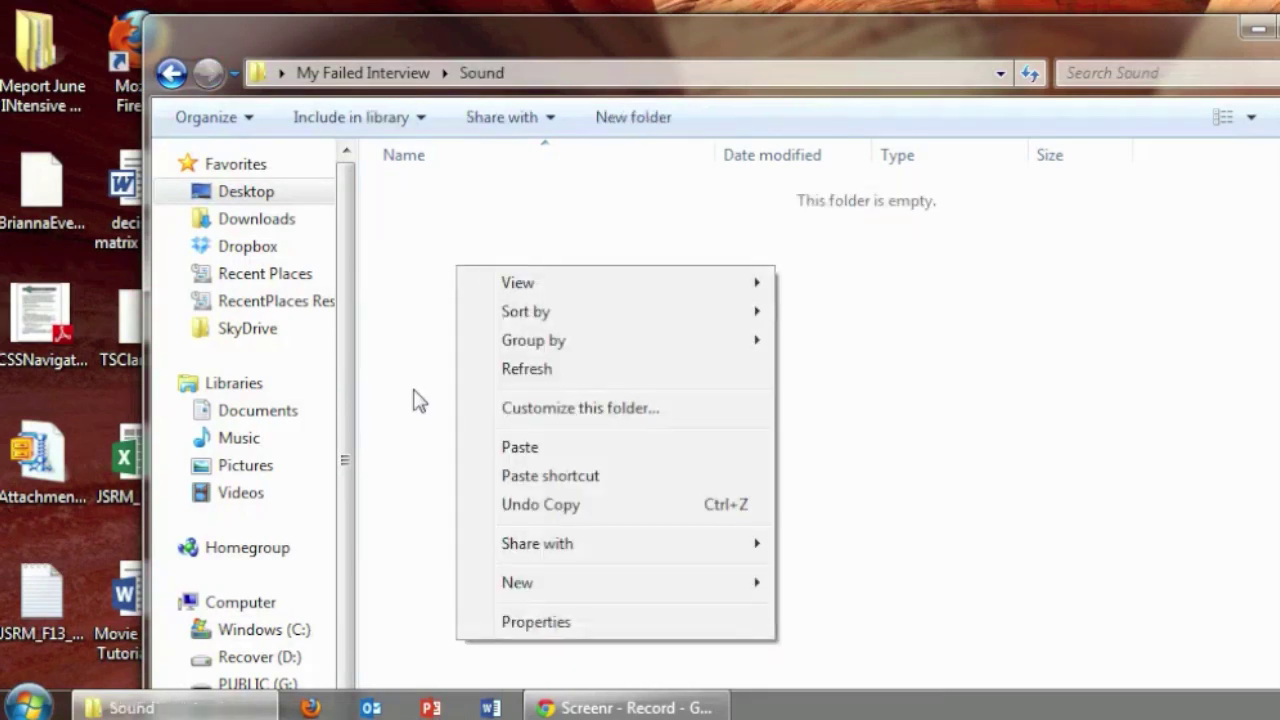
left_click(511, 455)
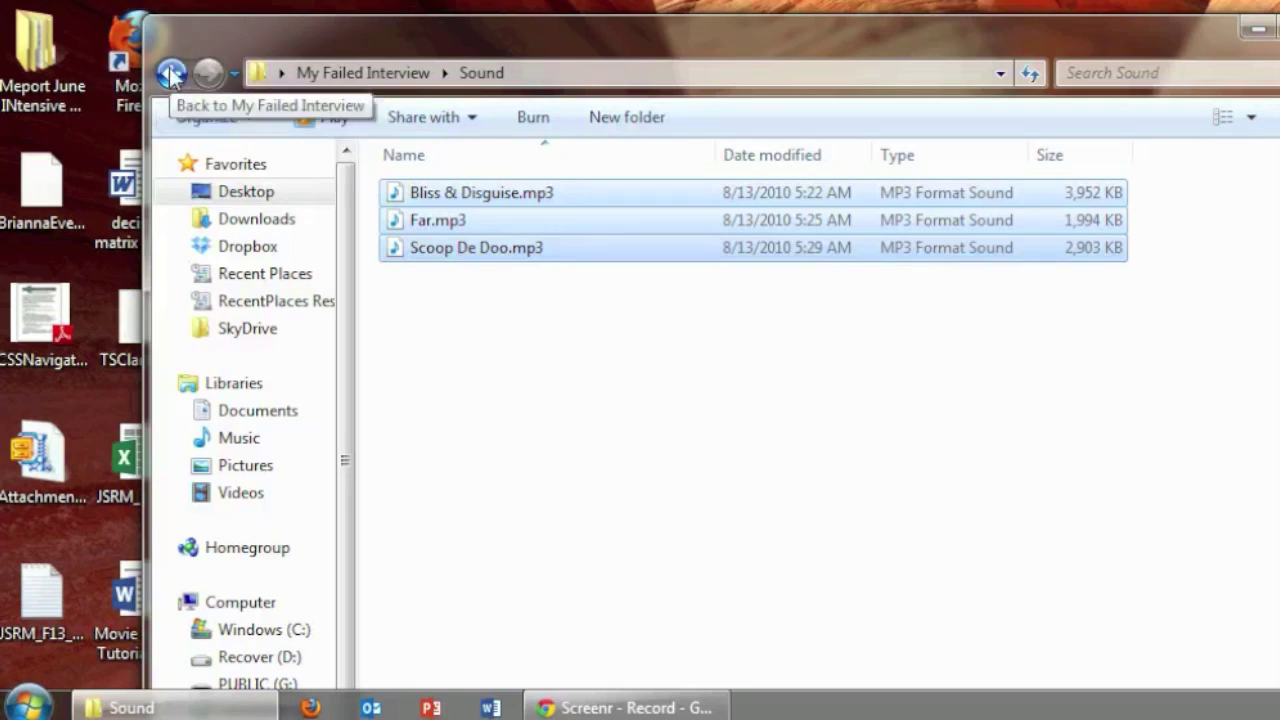
left_click(171, 73)
left_click(487, 296)
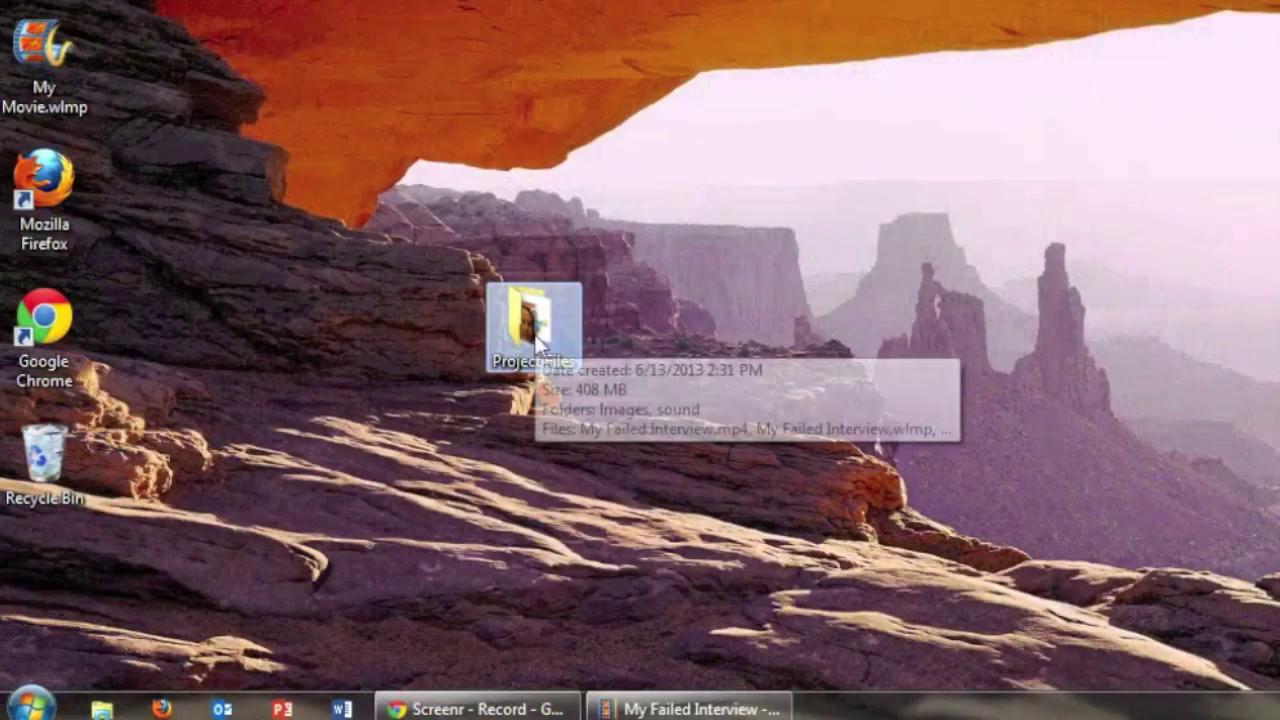
Open the Project Files folder from the desktop.
mouse_move(537, 343)
double_click(535, 330)
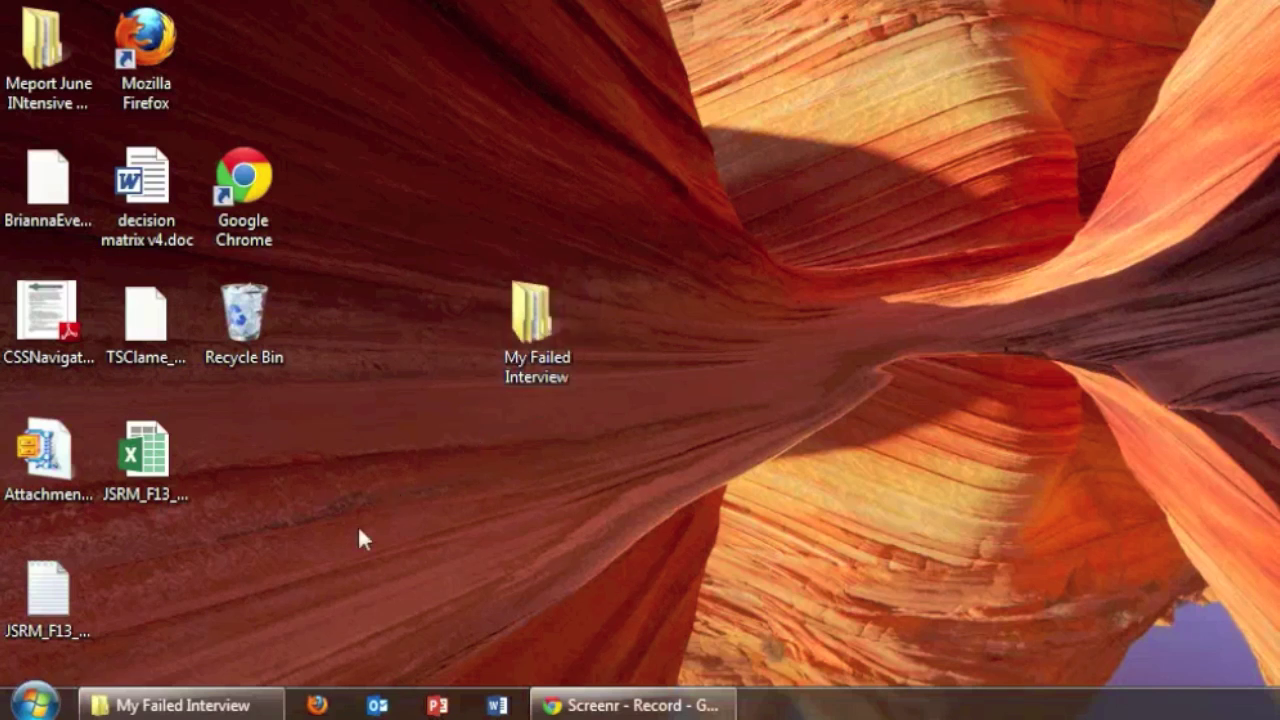
Search the Start menu for 'Movie' and launch Movie Maker.
left_click(36, 704)
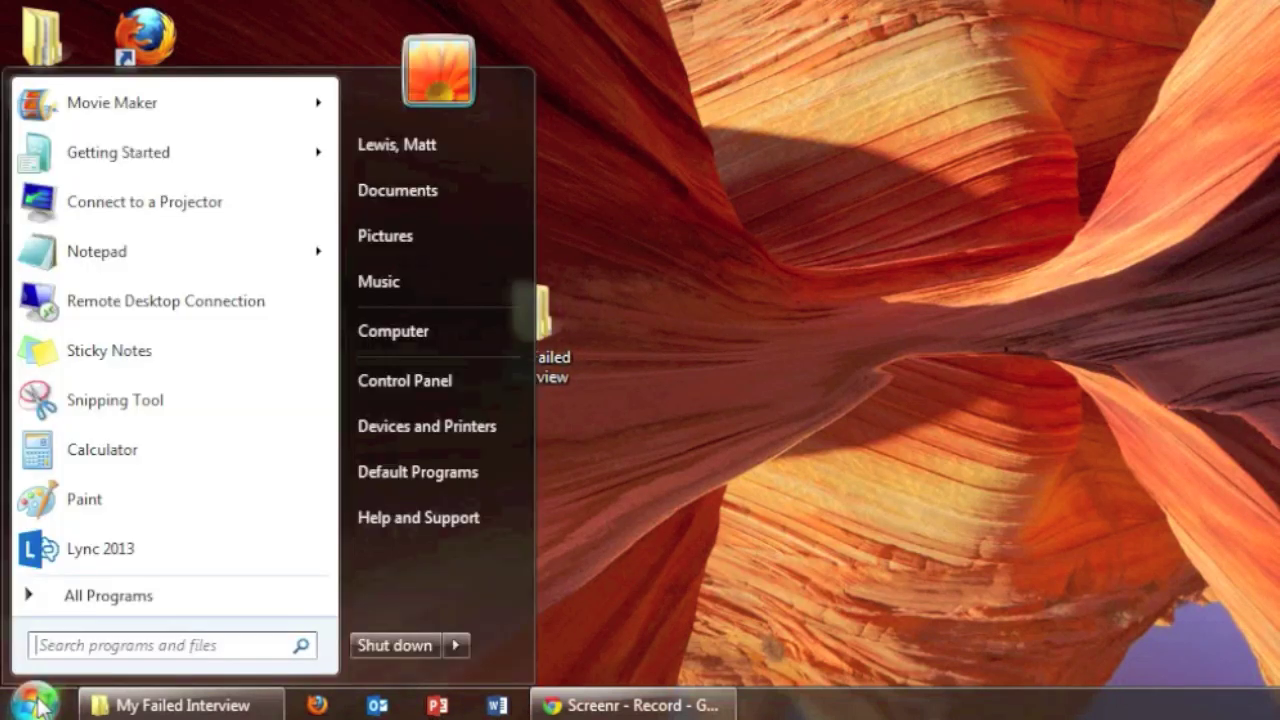
left_click(84, 644)
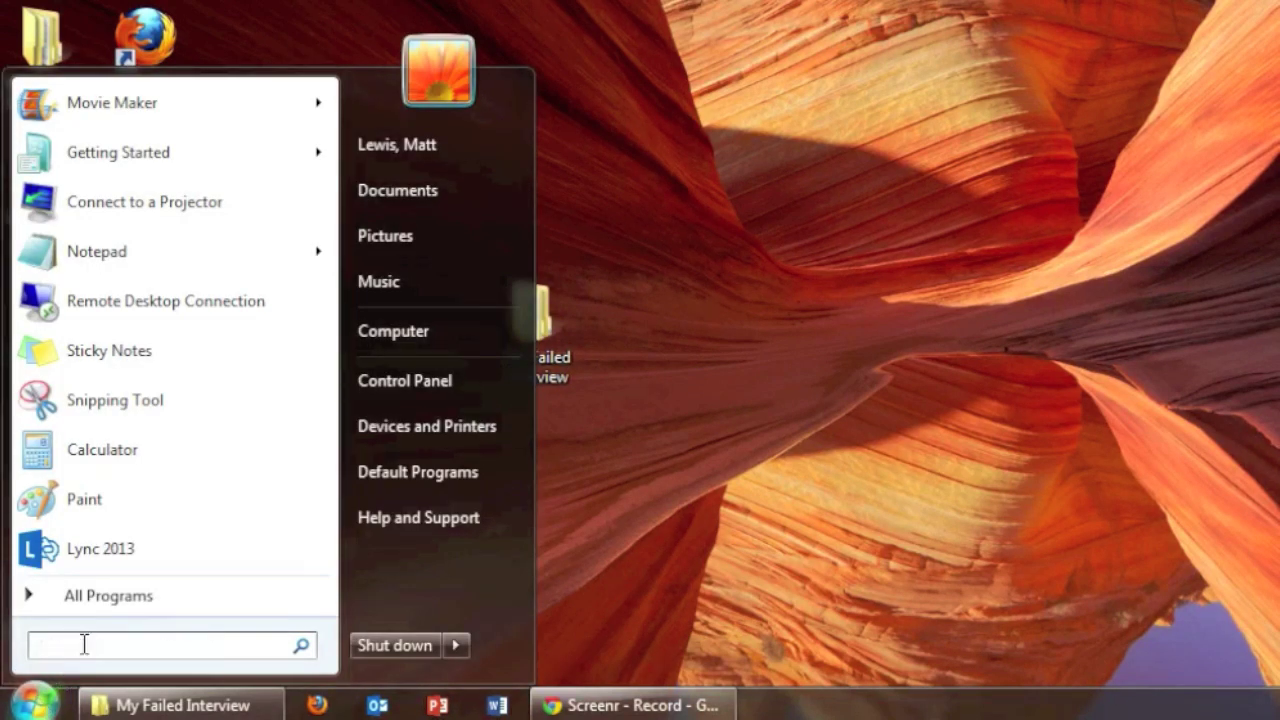
type("Movie")
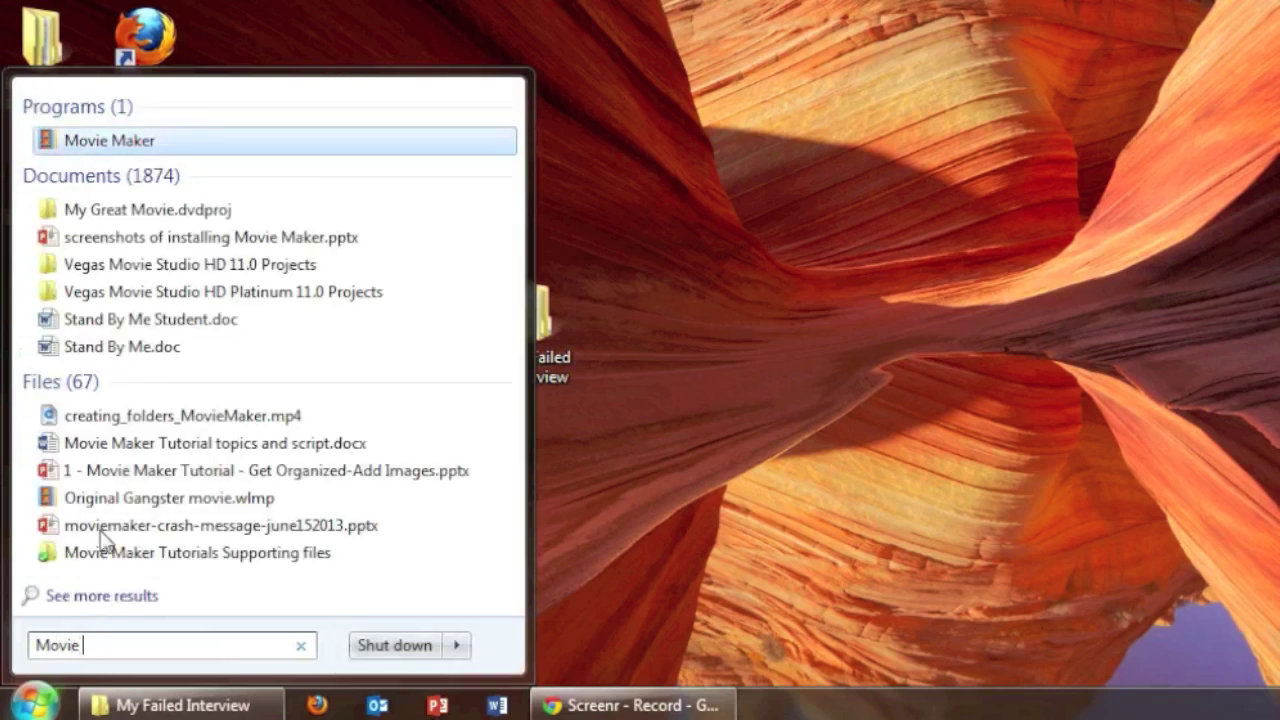
left_click(100, 148)
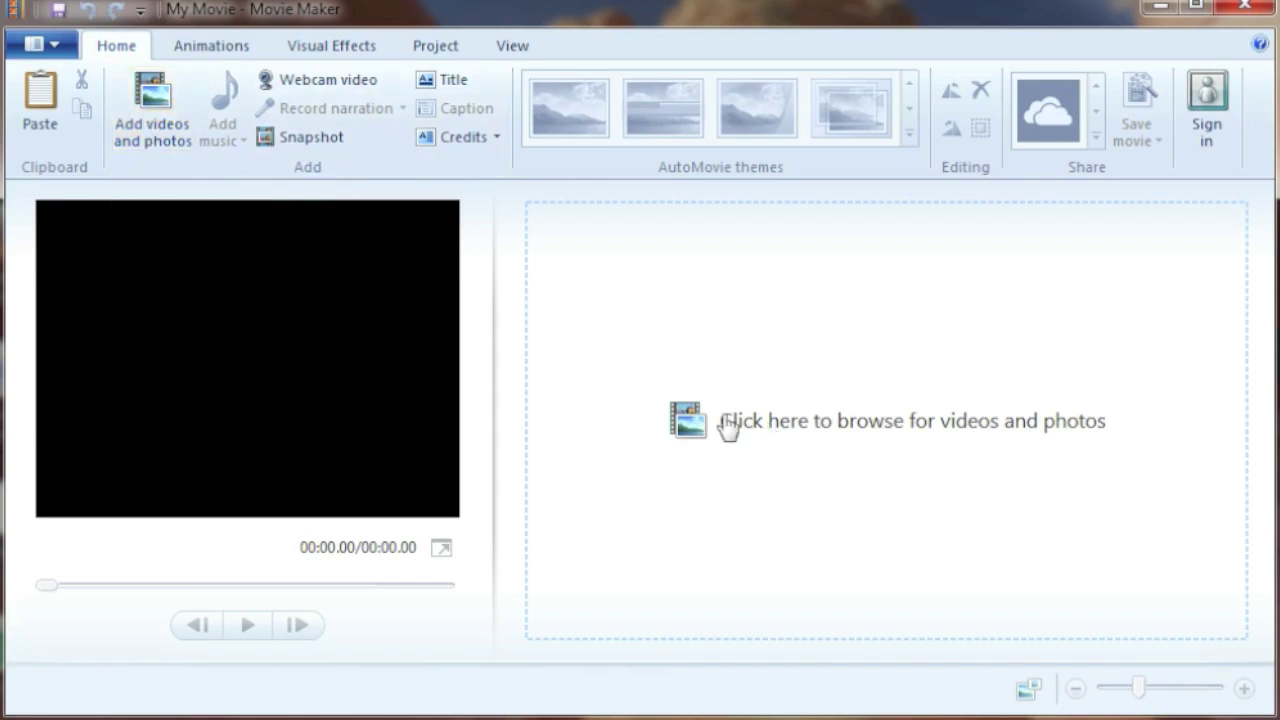
Add Agony Vol. Leaf Blower.jpg, Fake phone call.jpg and matt_at_conference.JPG to the movie.
left_click(728, 427)
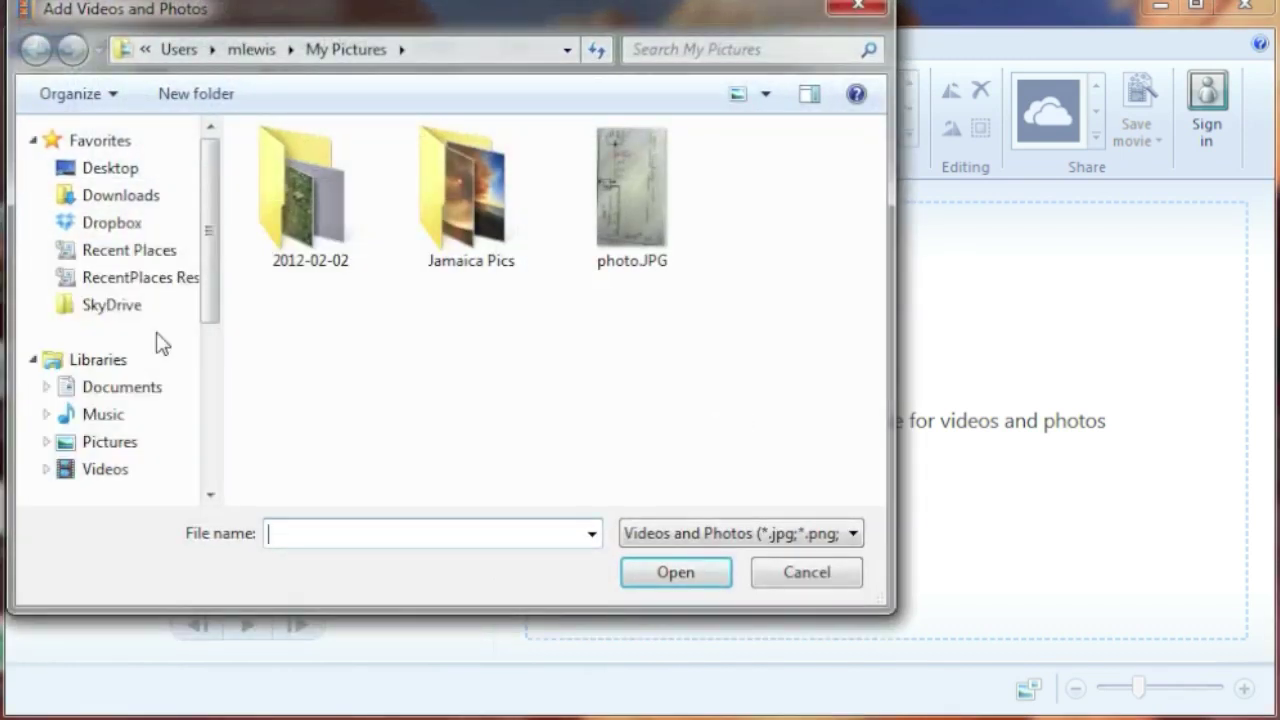
left_click(110, 168)
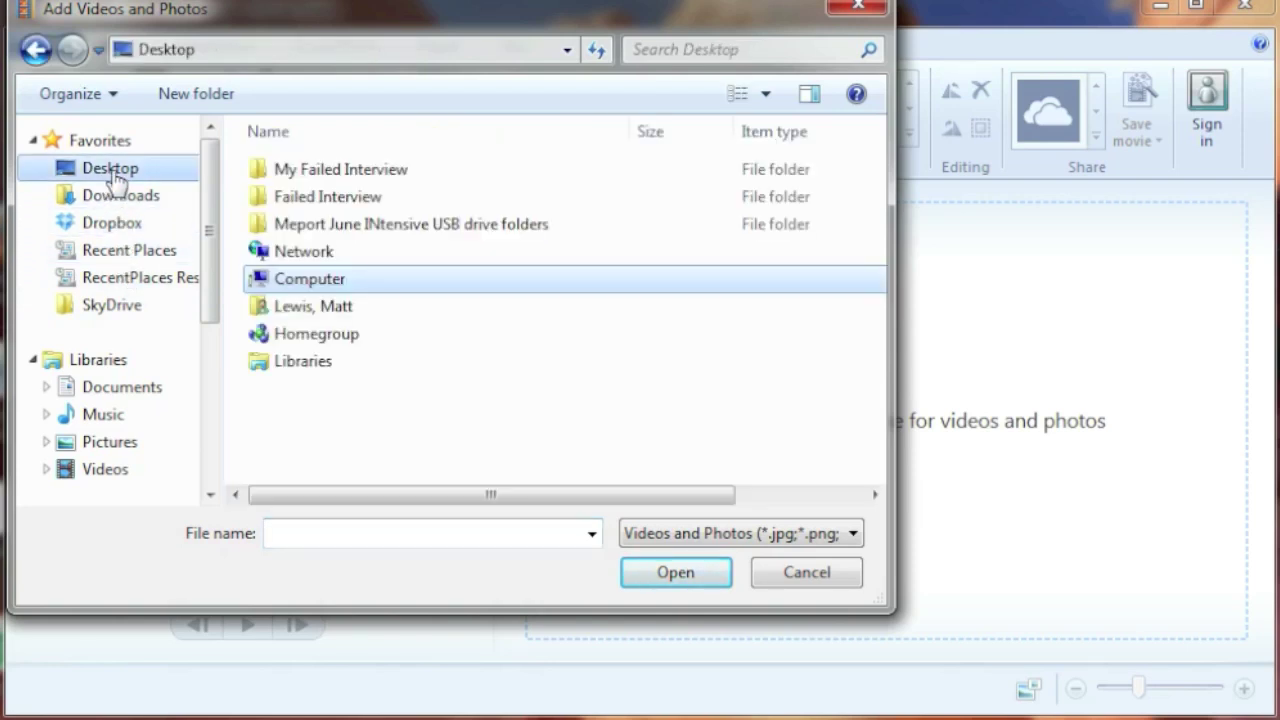
double_click(295, 178)
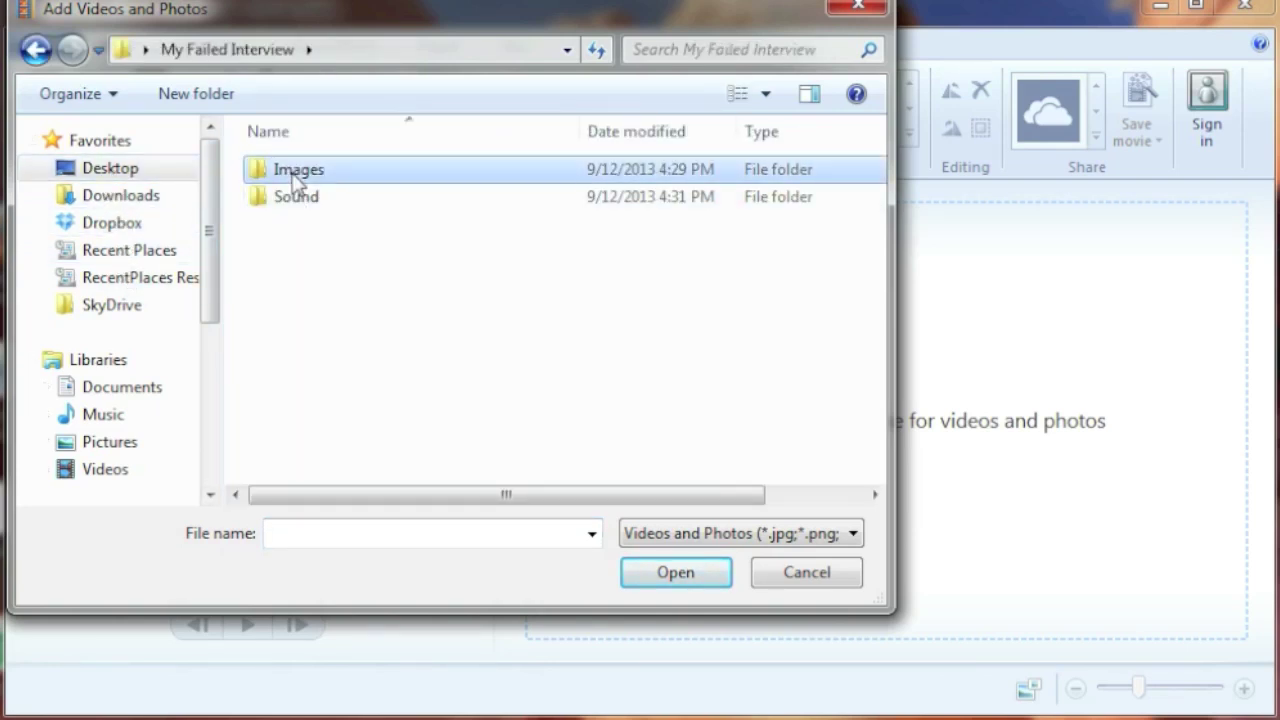
double_click(297, 178)
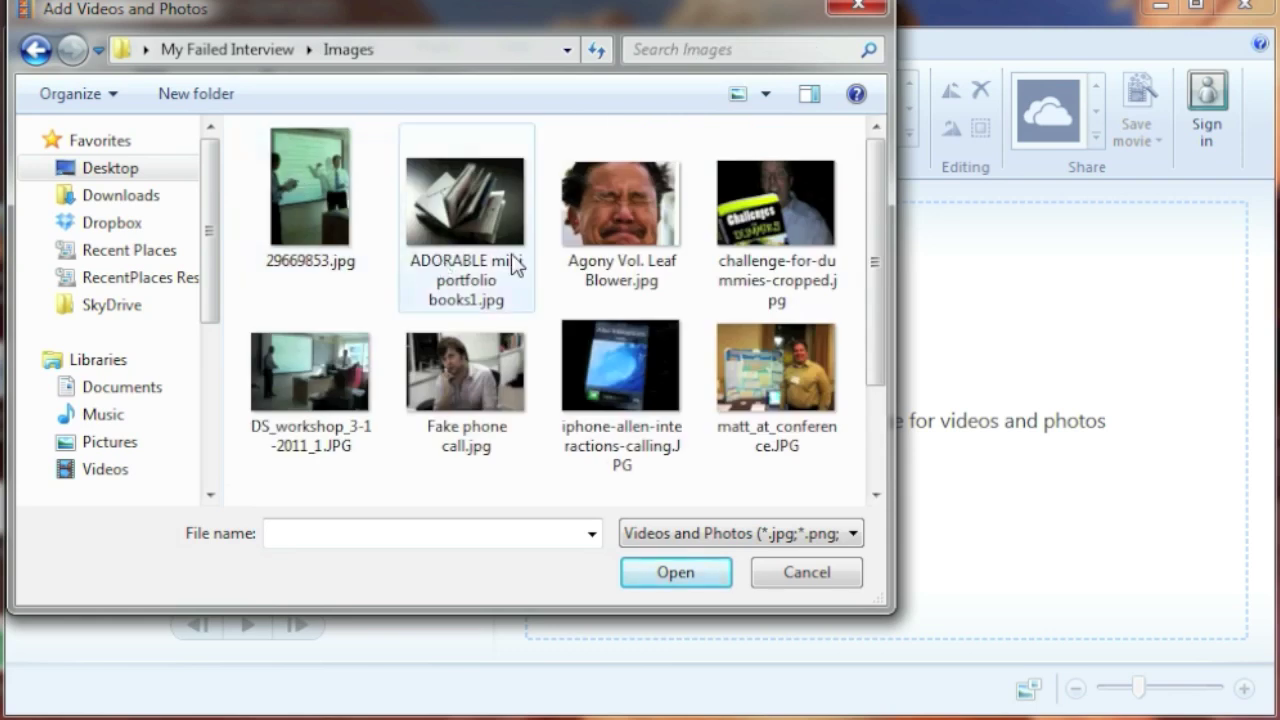
left_click(604, 251)
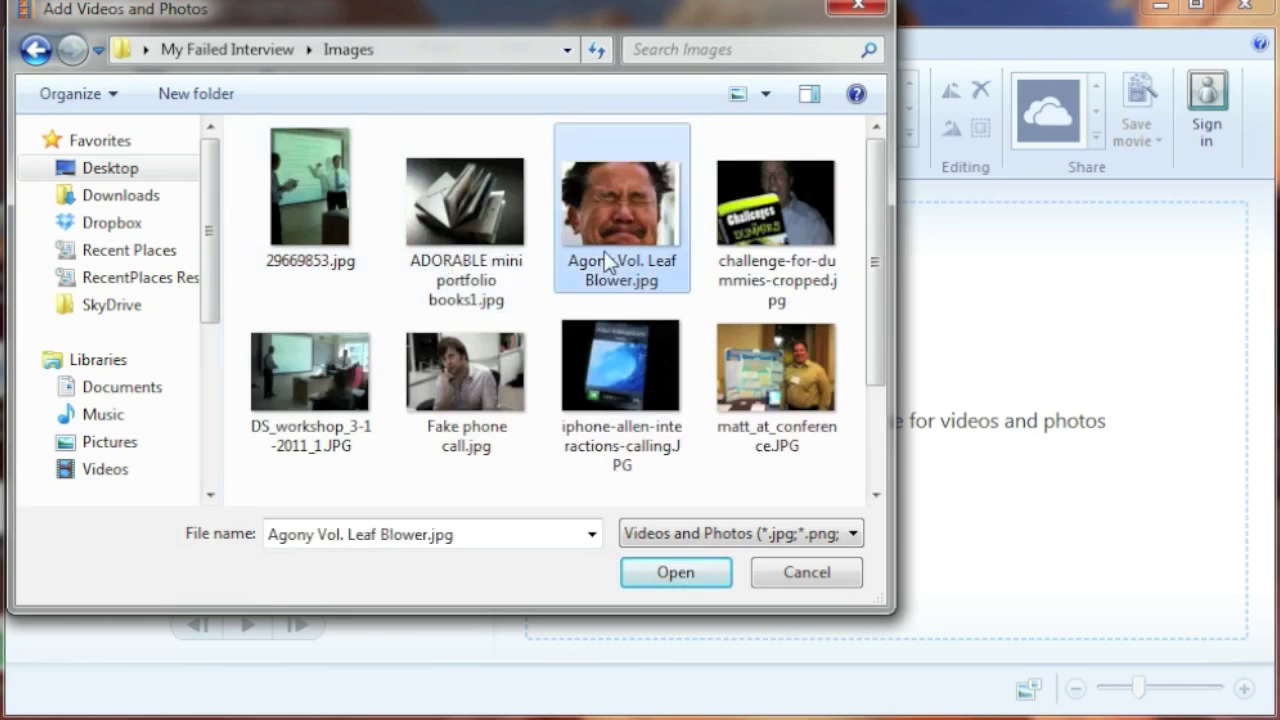
left_click(434, 370, "ctrl")
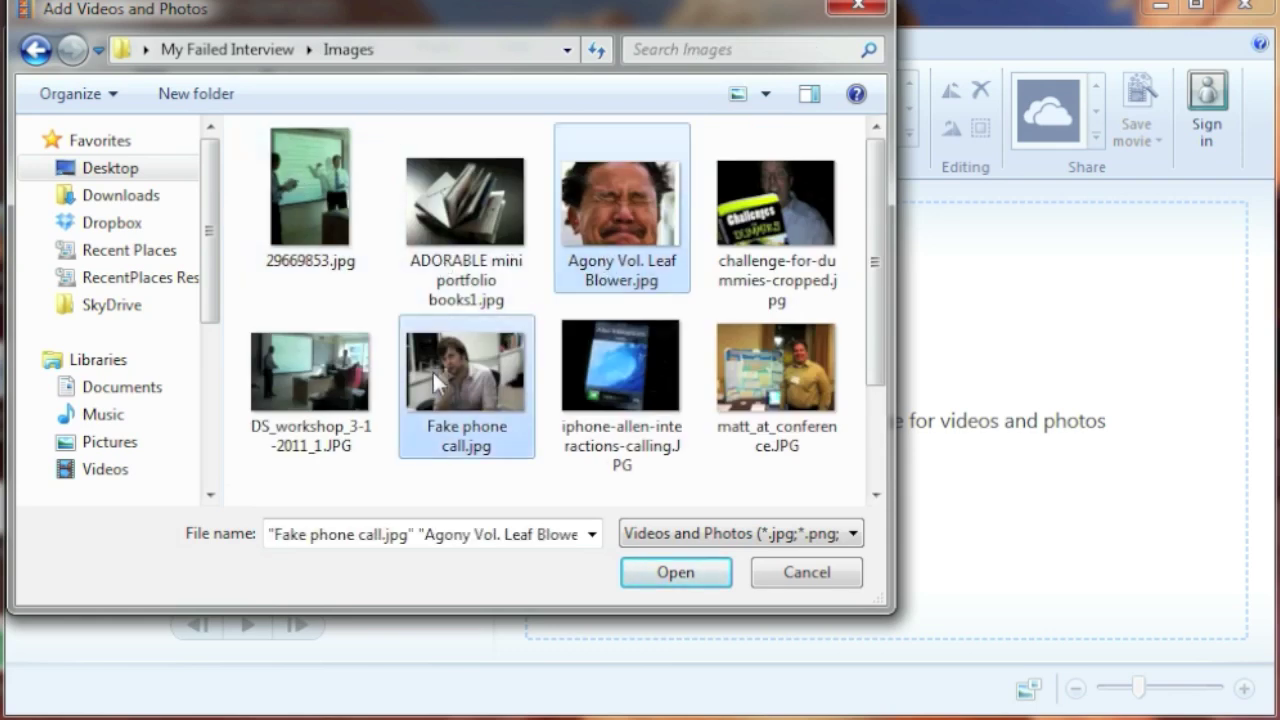
left_click(784, 363, "ctrl")
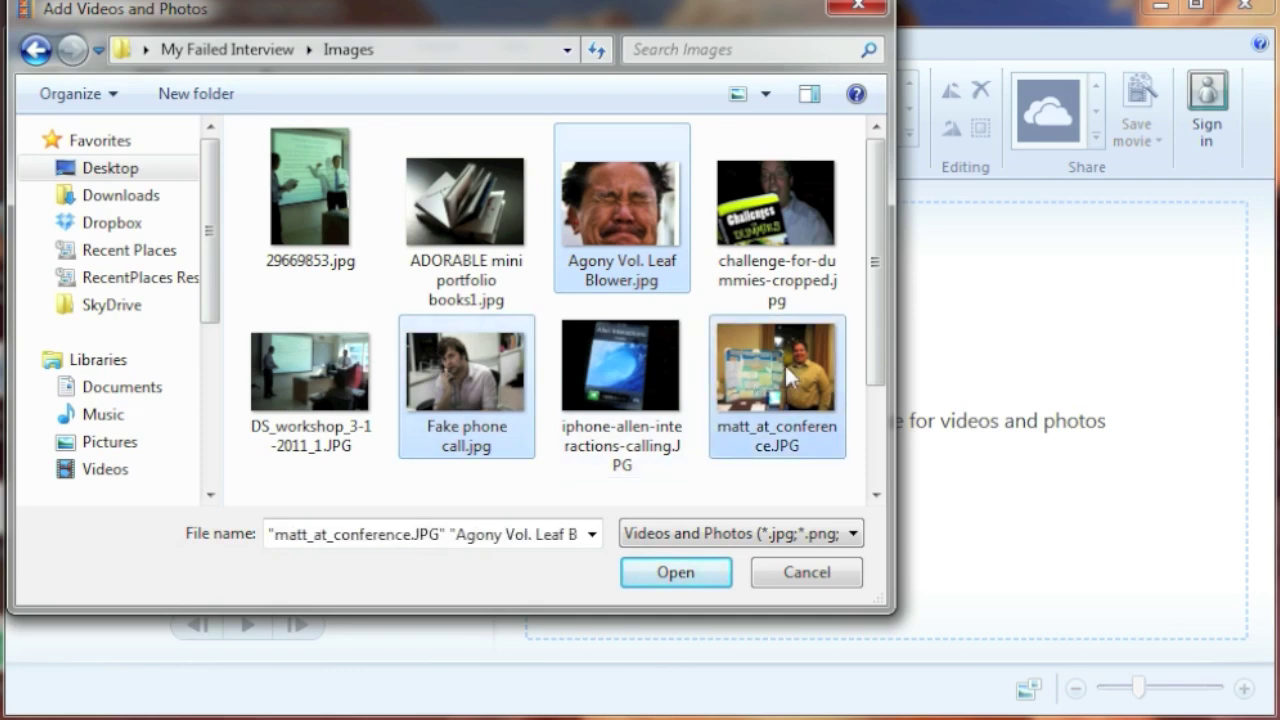
left_click(635, 573)
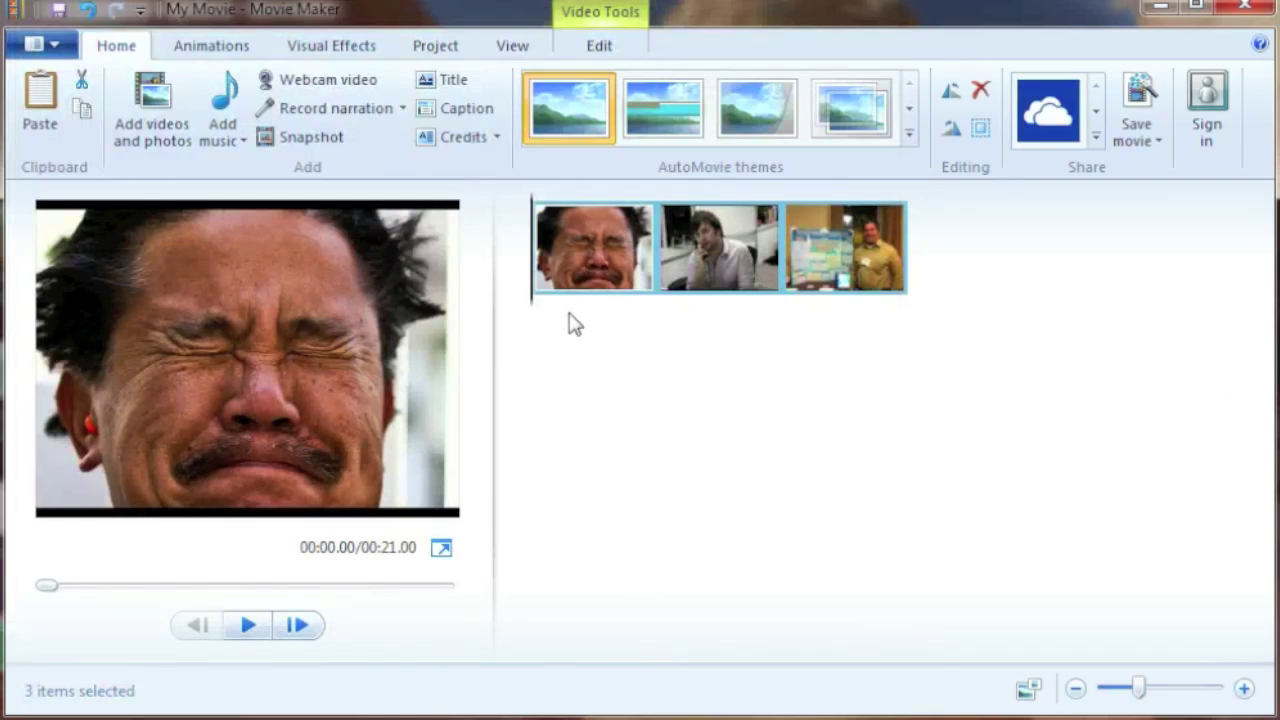
Insert 29669853.jpg after the second clip, the phone call picture.
left_click(675, 281)
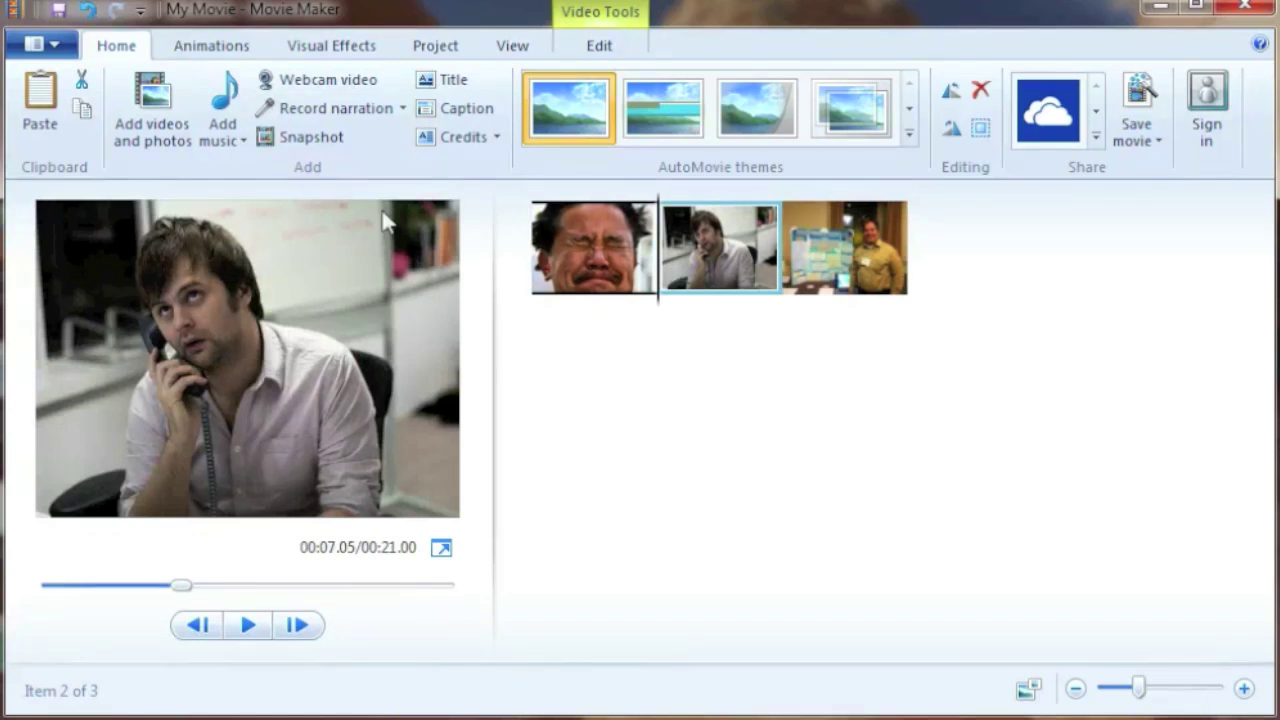
left_click(128, 118)
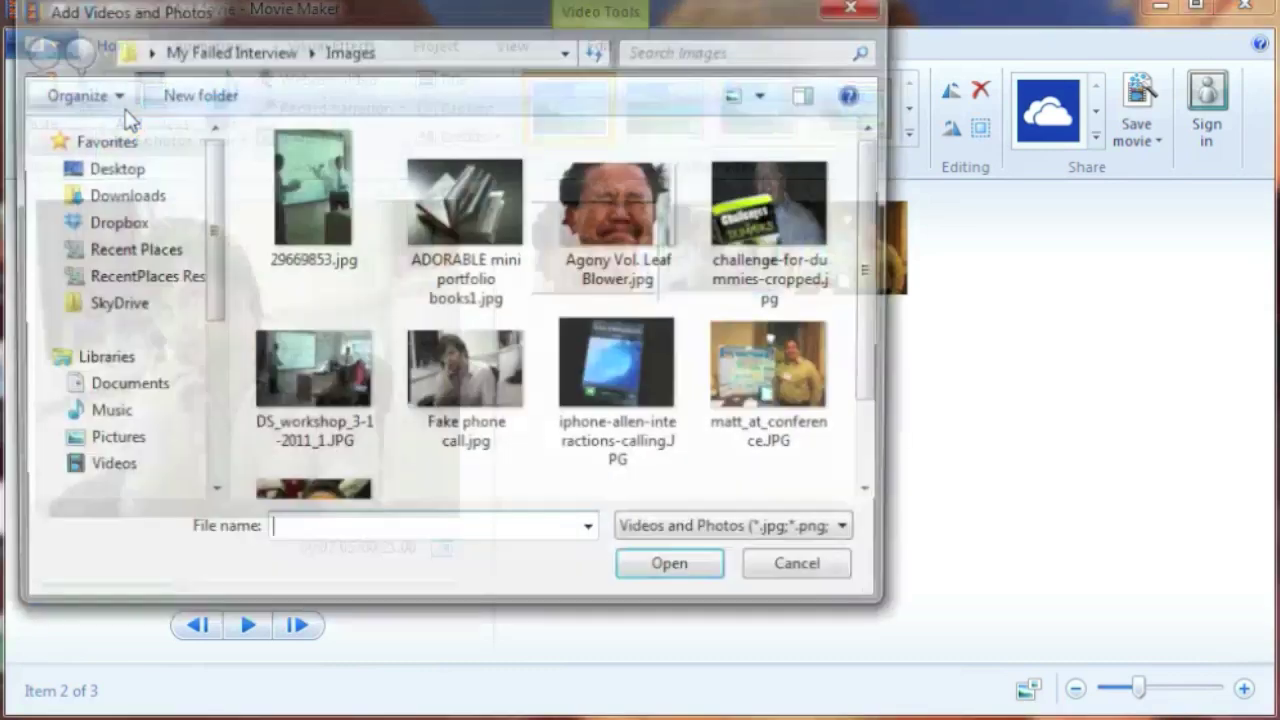
left_click(322, 218)
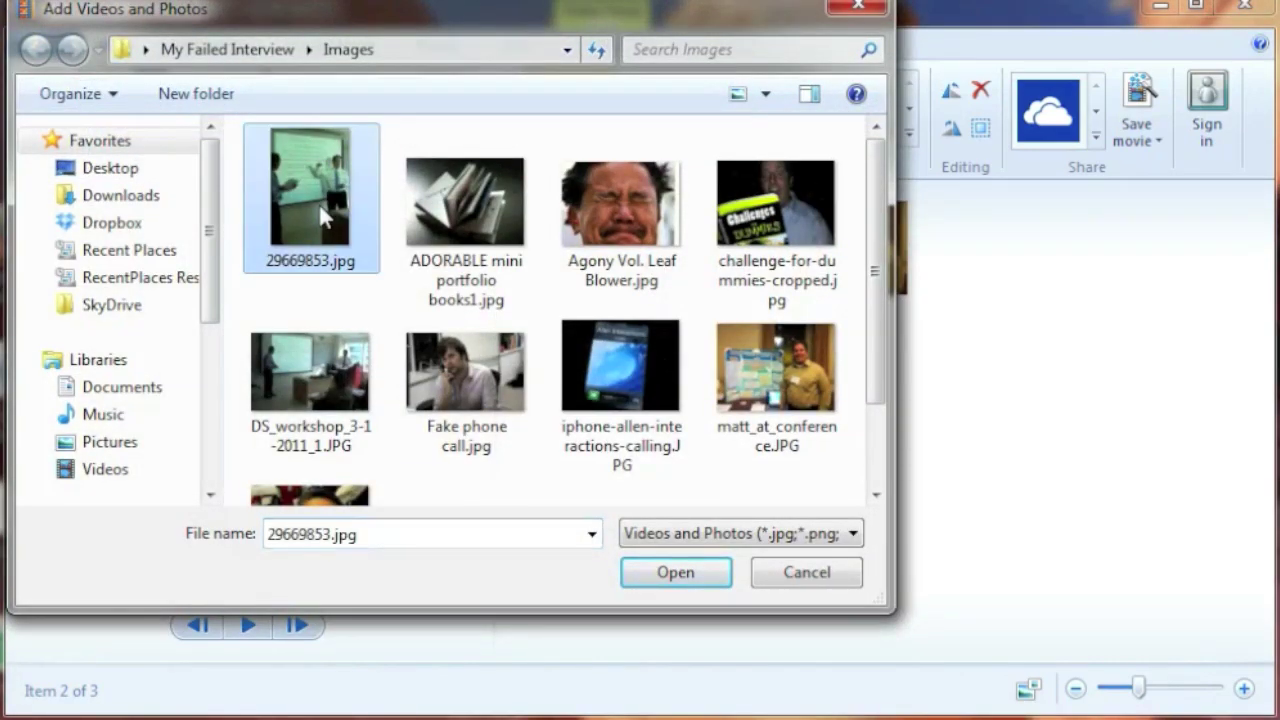
left_click(671, 578)
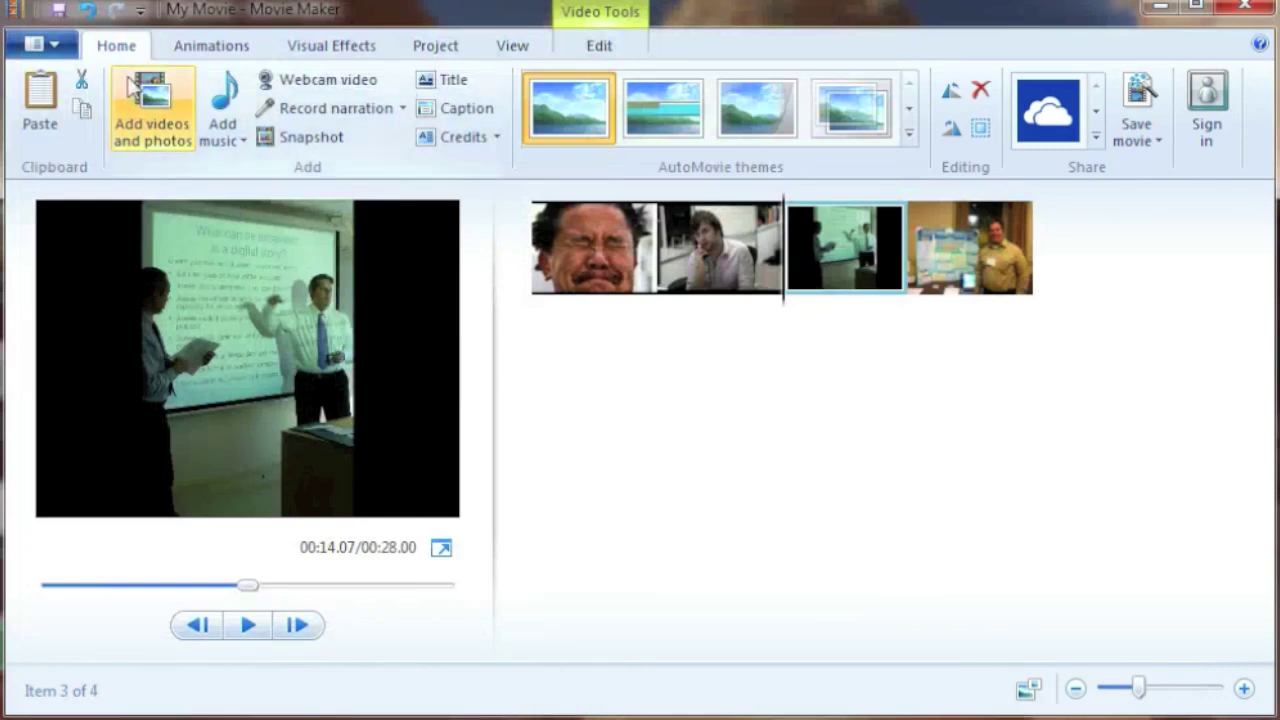
Add every picture in the Images folder to the storyboard.
left_click(158, 115)
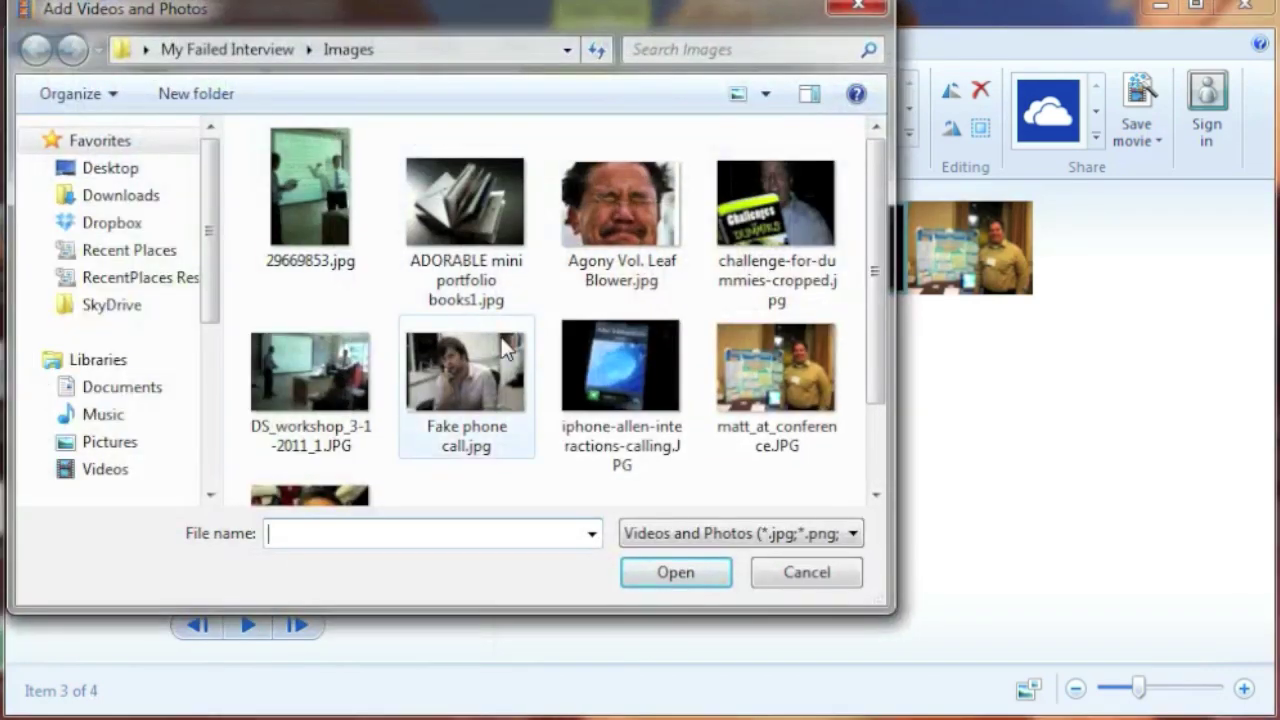
left_click(505, 347)
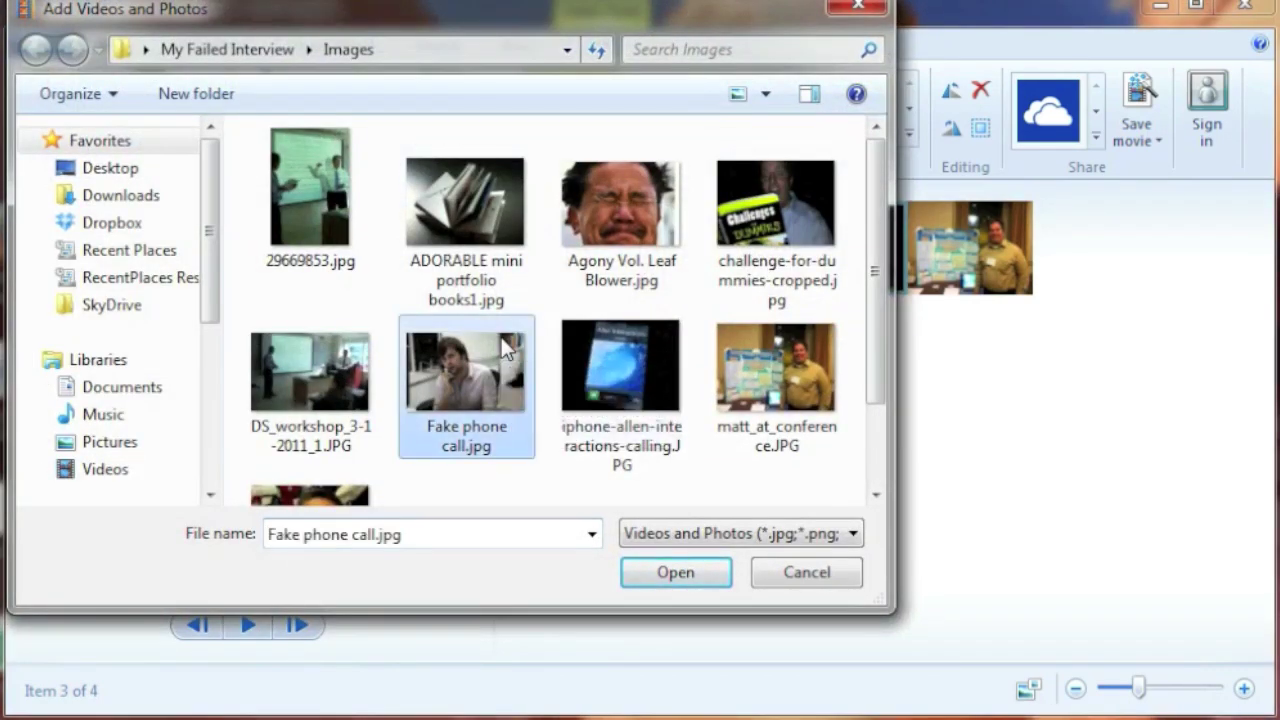
key("ctrl+a")
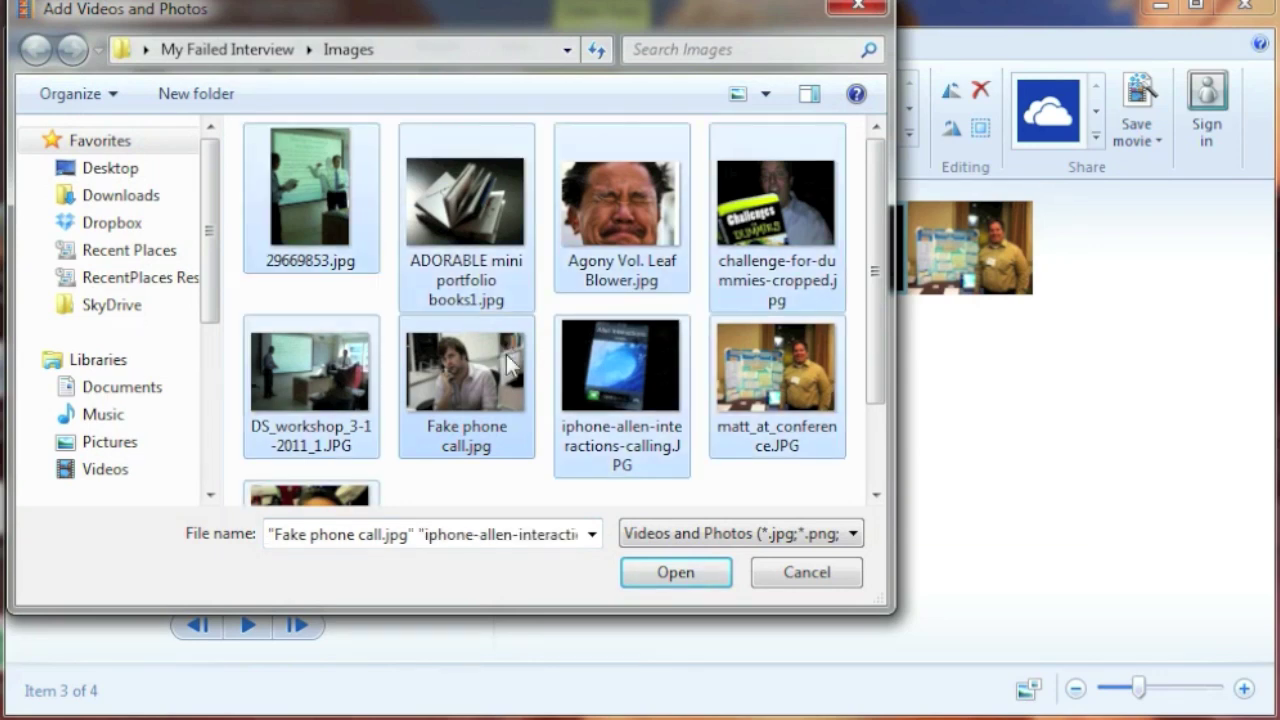
left_click(669, 584)
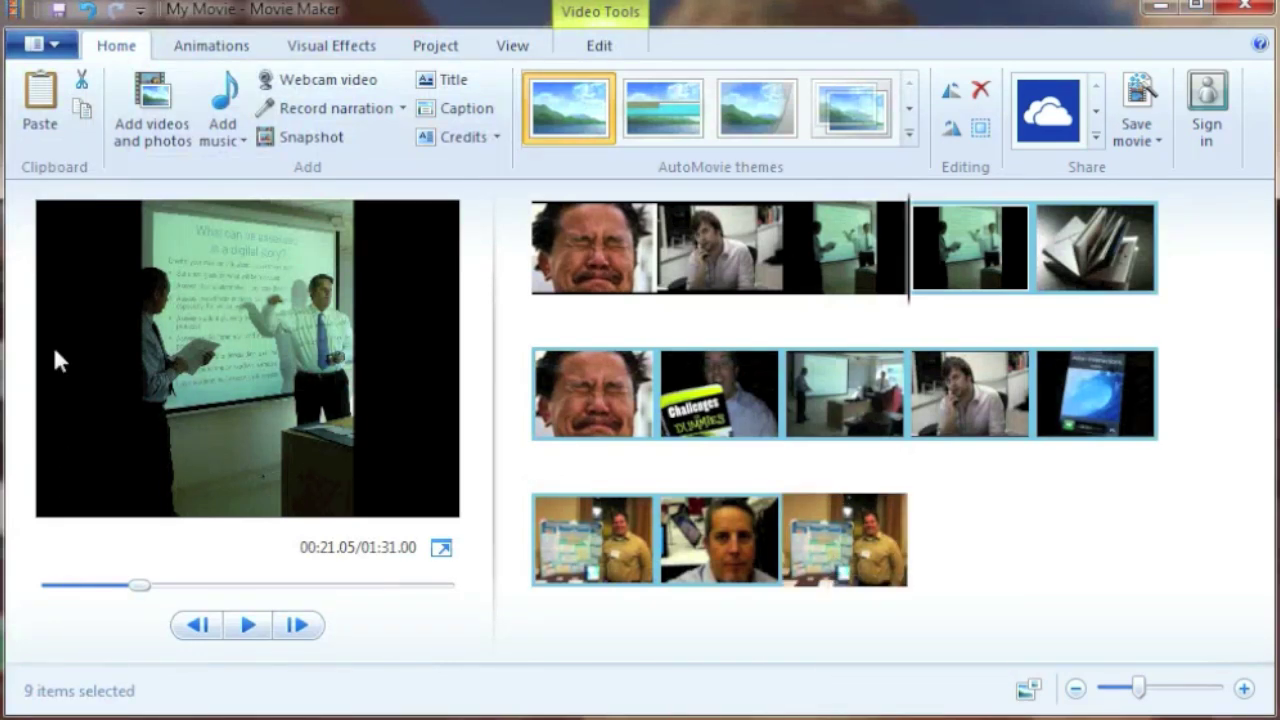
Save the project as My Failed Interview.wlmp in the My Failed Interview folder, replacing the default name.
left_click(36, 44)
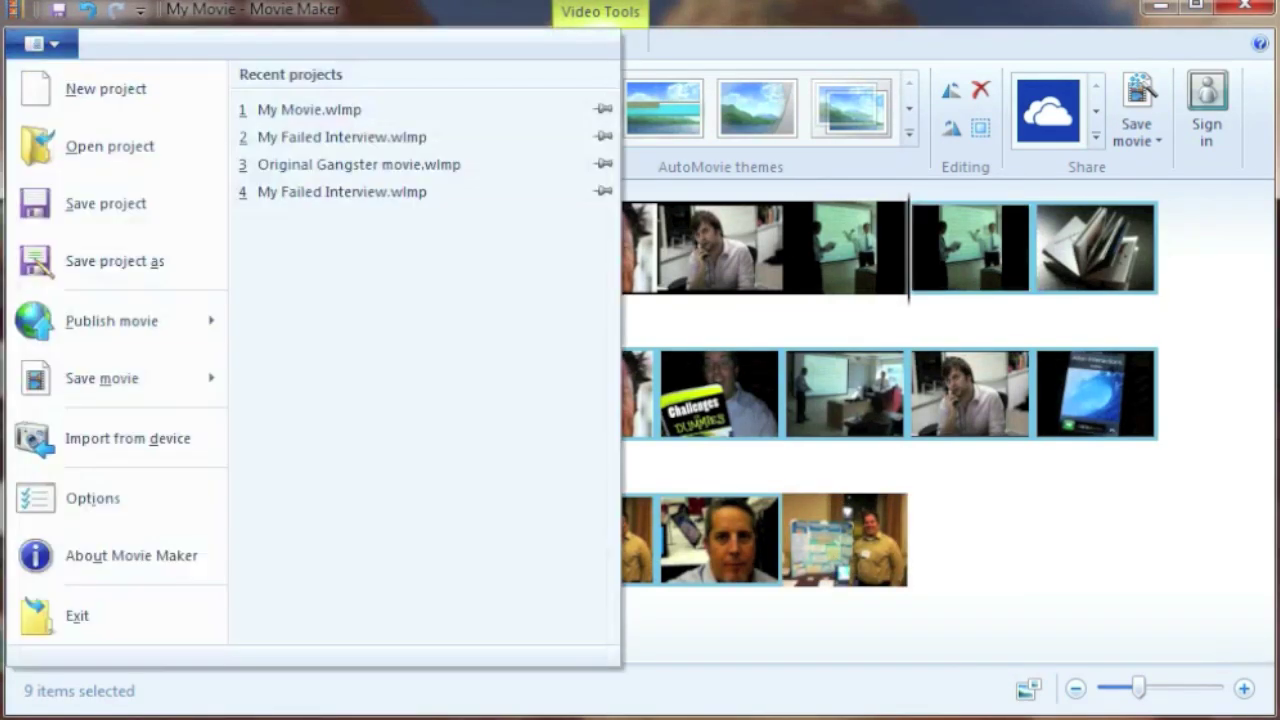
left_click(50, 276)
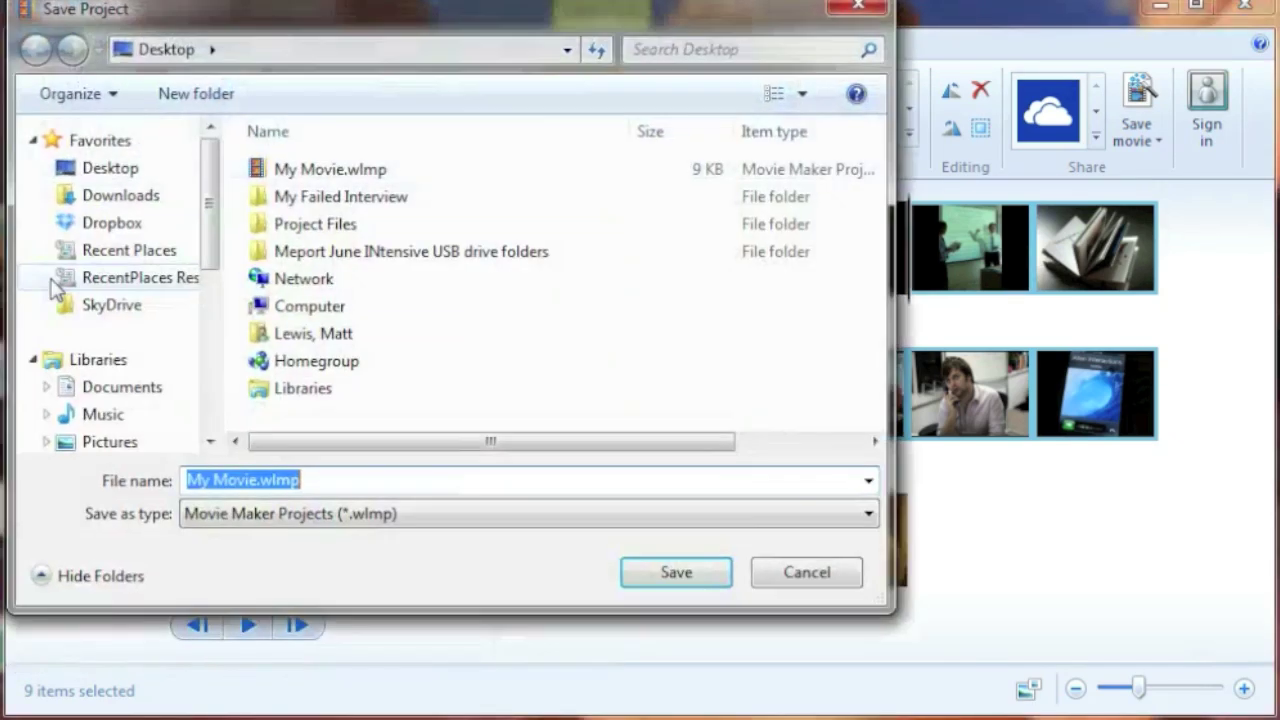
left_click(325, 205)
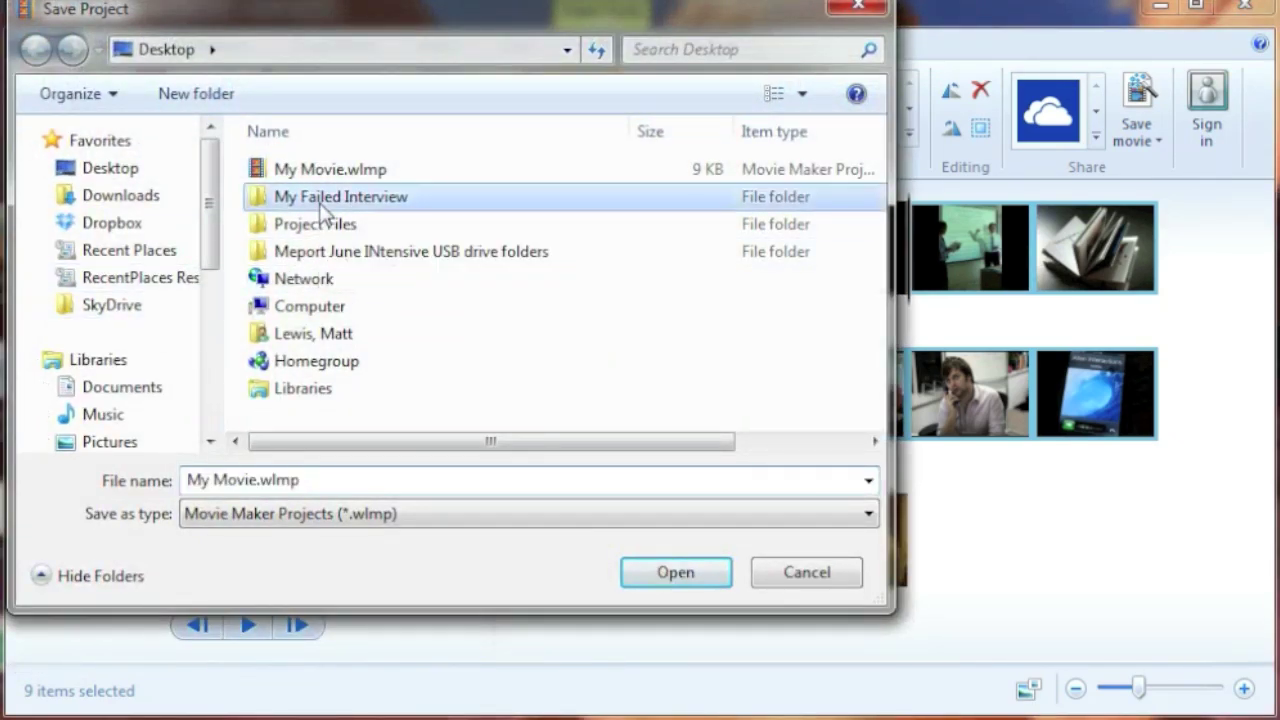
double_click(373, 205)
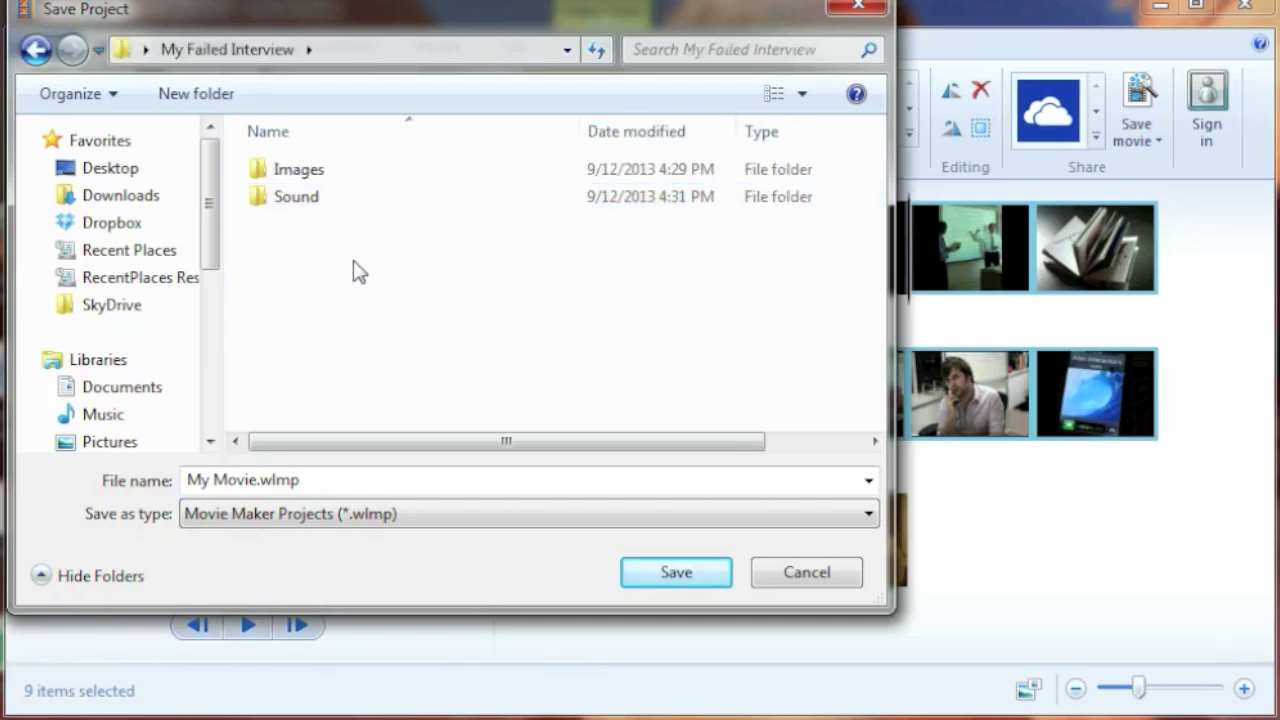
left_click(258, 480)
left_click(257, 480)
key("BackSpace")
key("BackSpace")
key("BackSpace")
key("BackSpace")
key("BackSpace")
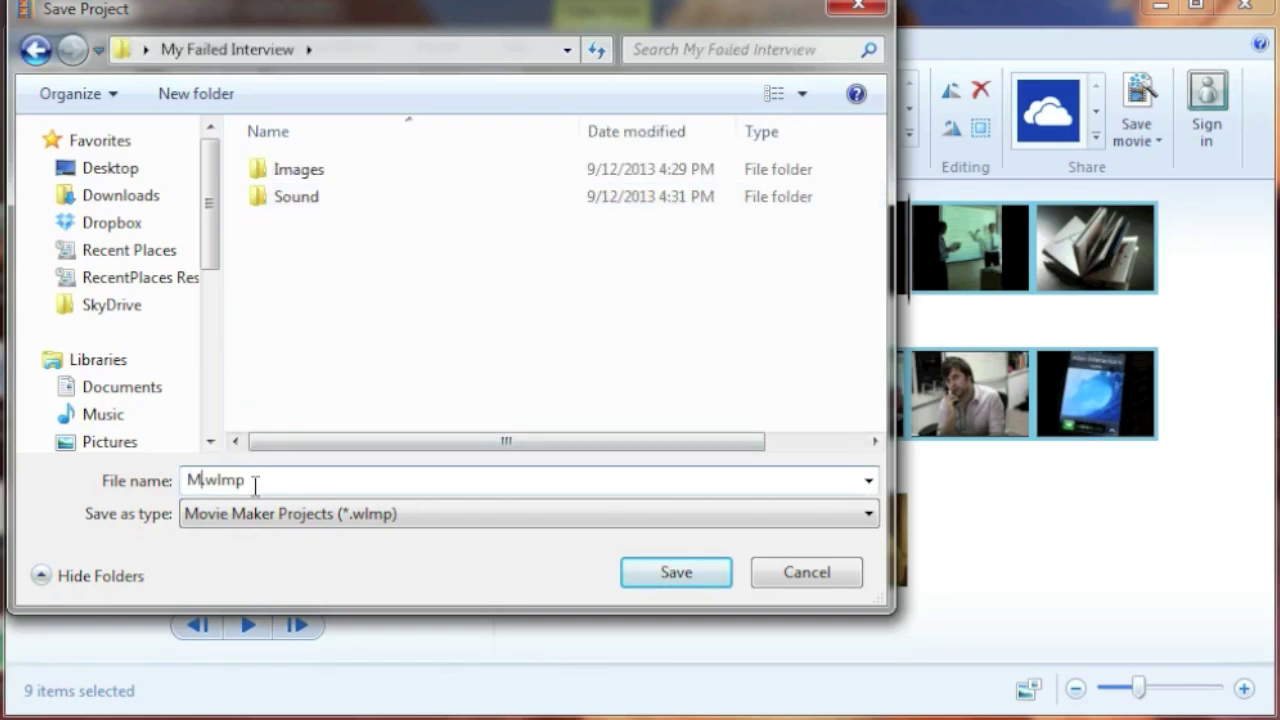
type("Failed In")
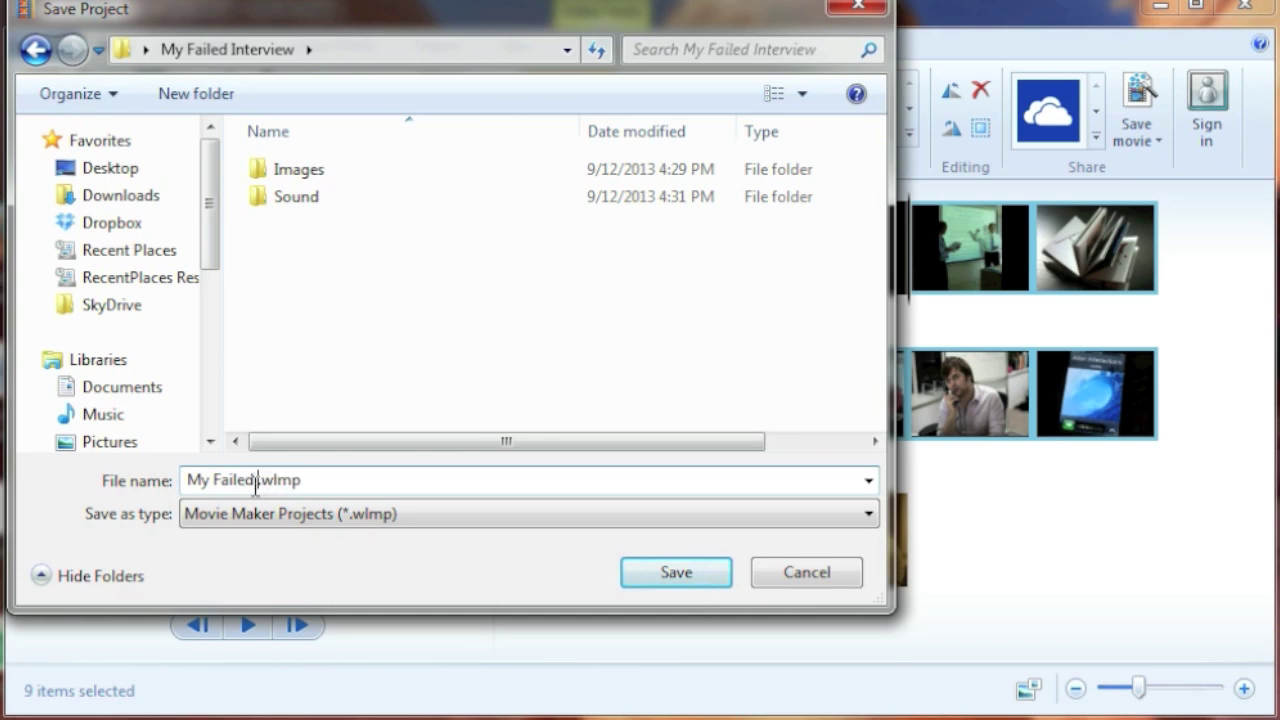
type("terview")
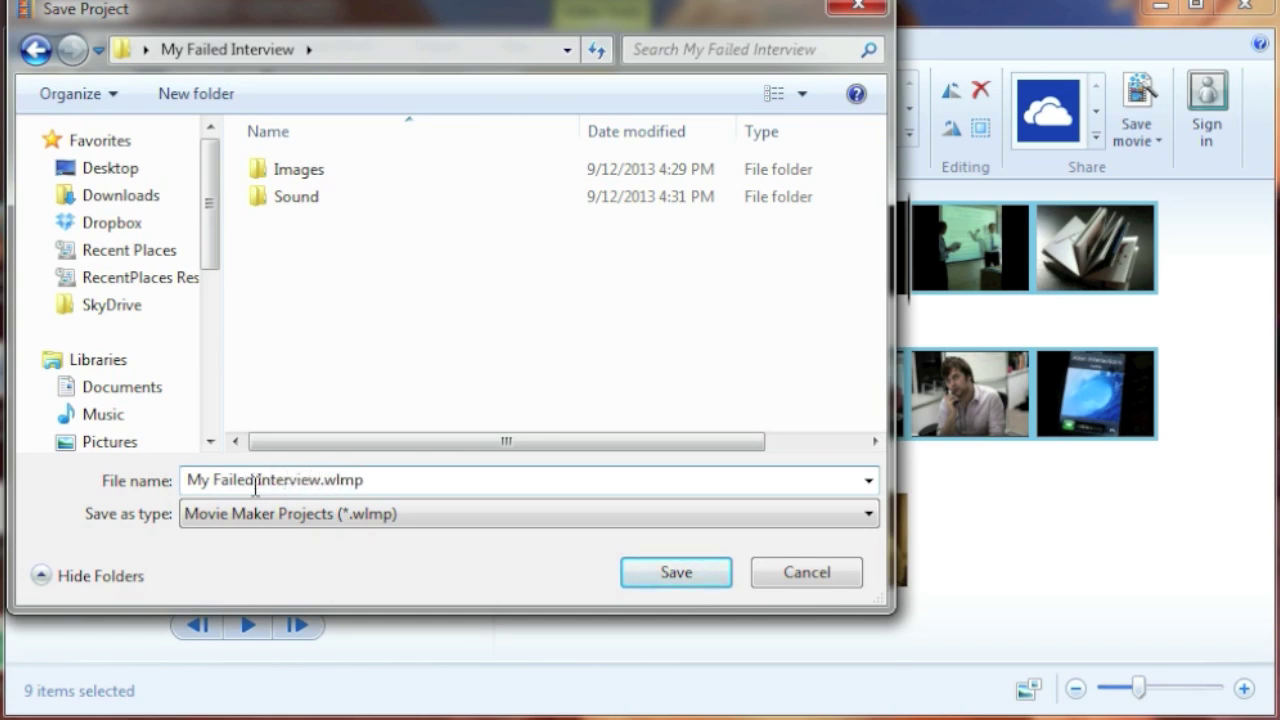
left_click(660, 583)
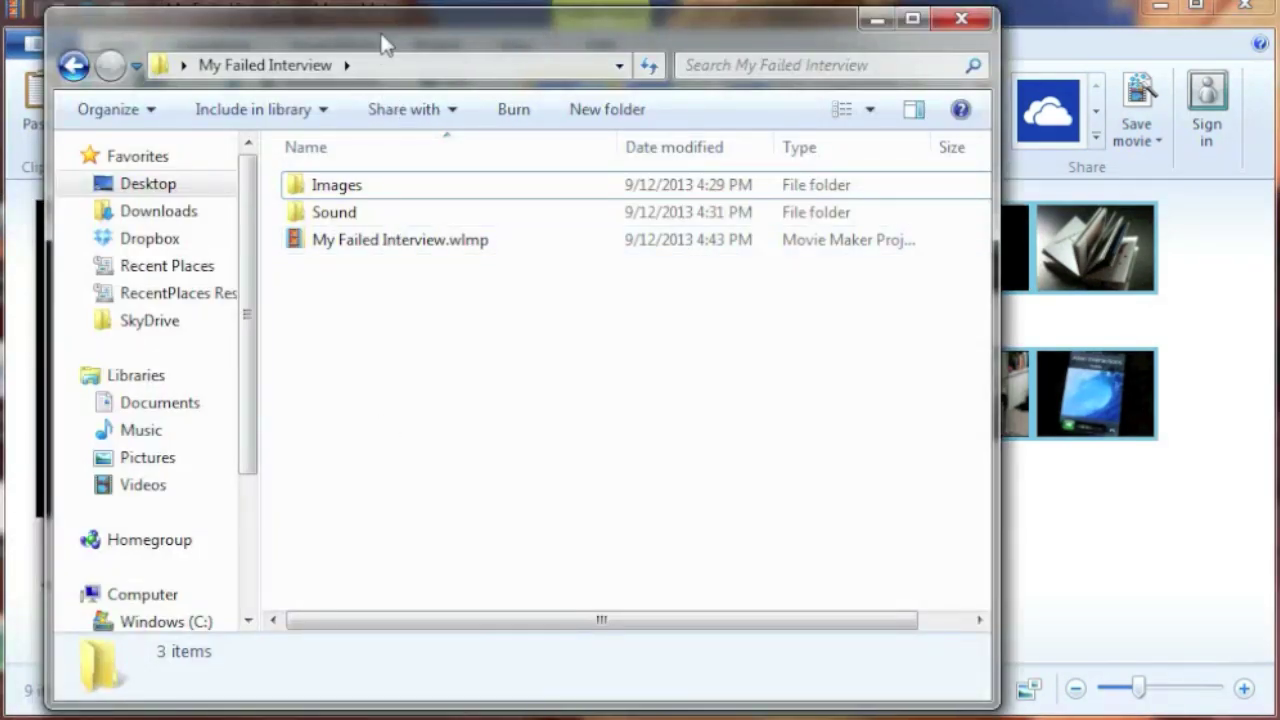
Move the project folder window to check the .wlmp file, then select the phone call clip.
left_click_drag(385, 45, 416, 38)
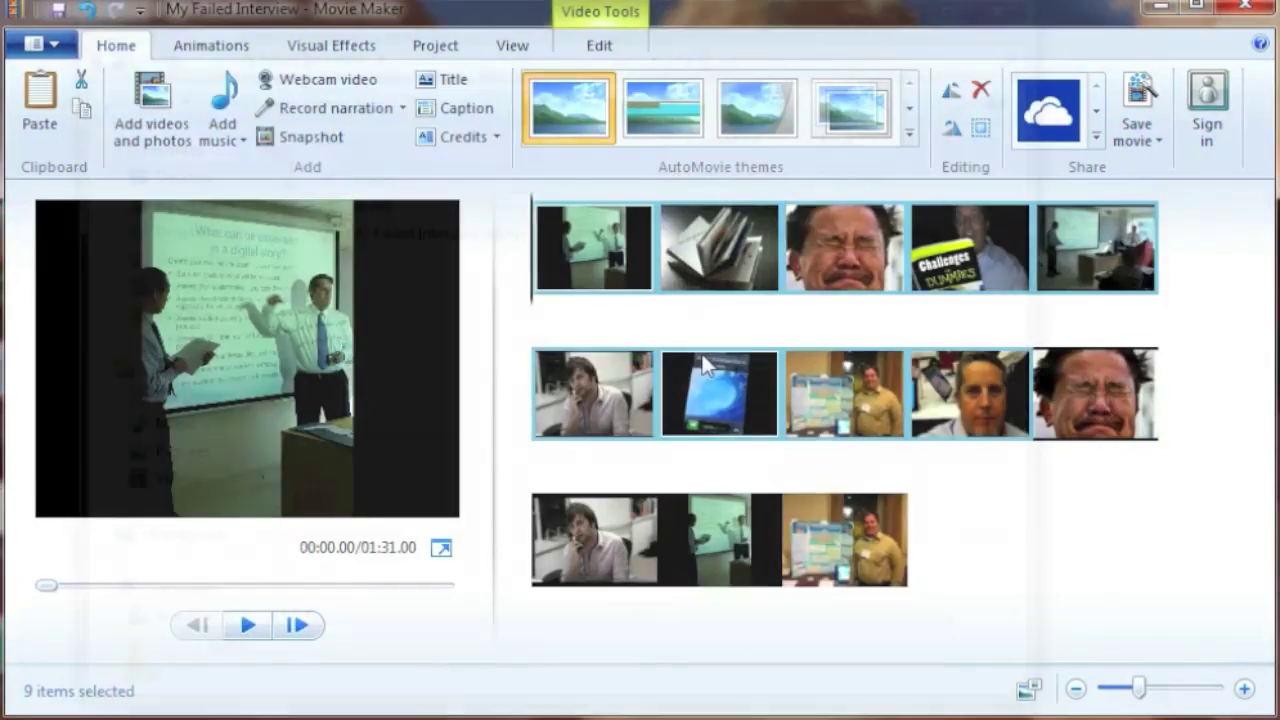
left_click(705, 365)
Move the phone clip to second and the man-on-phone clip to third place in row one.
left_click_drag(702, 368, 668, 272)
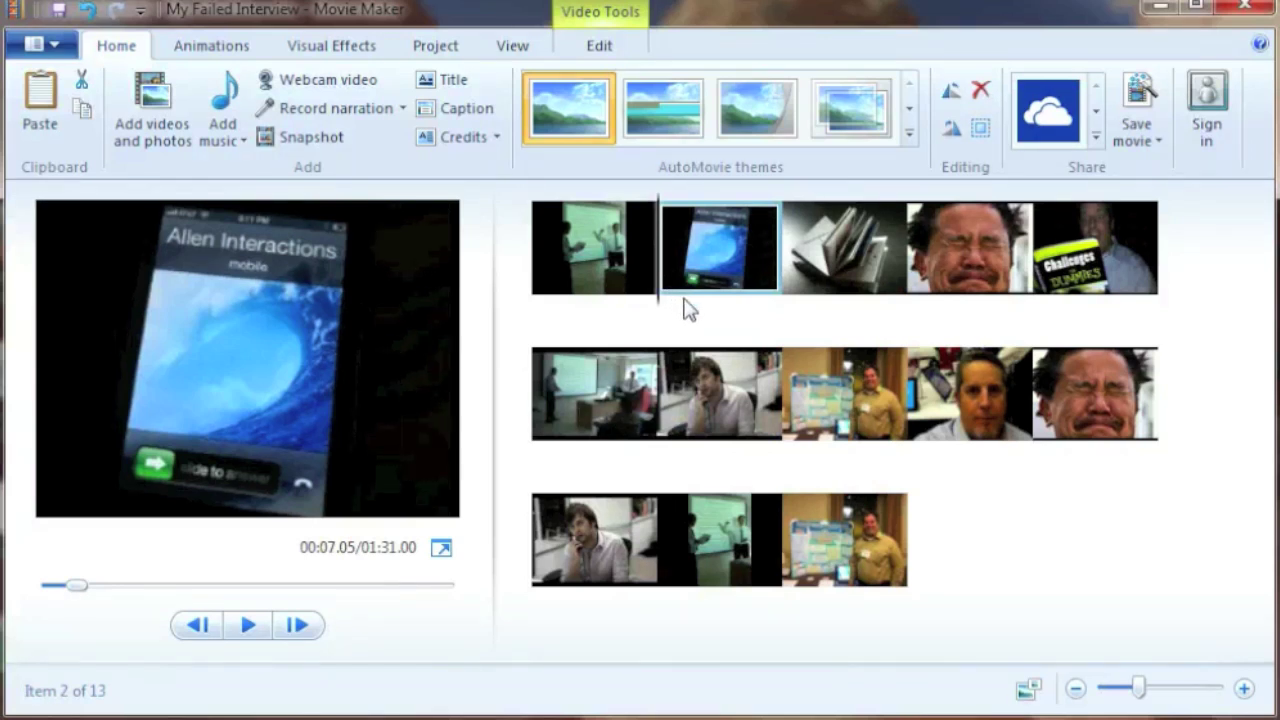
left_click(695, 395)
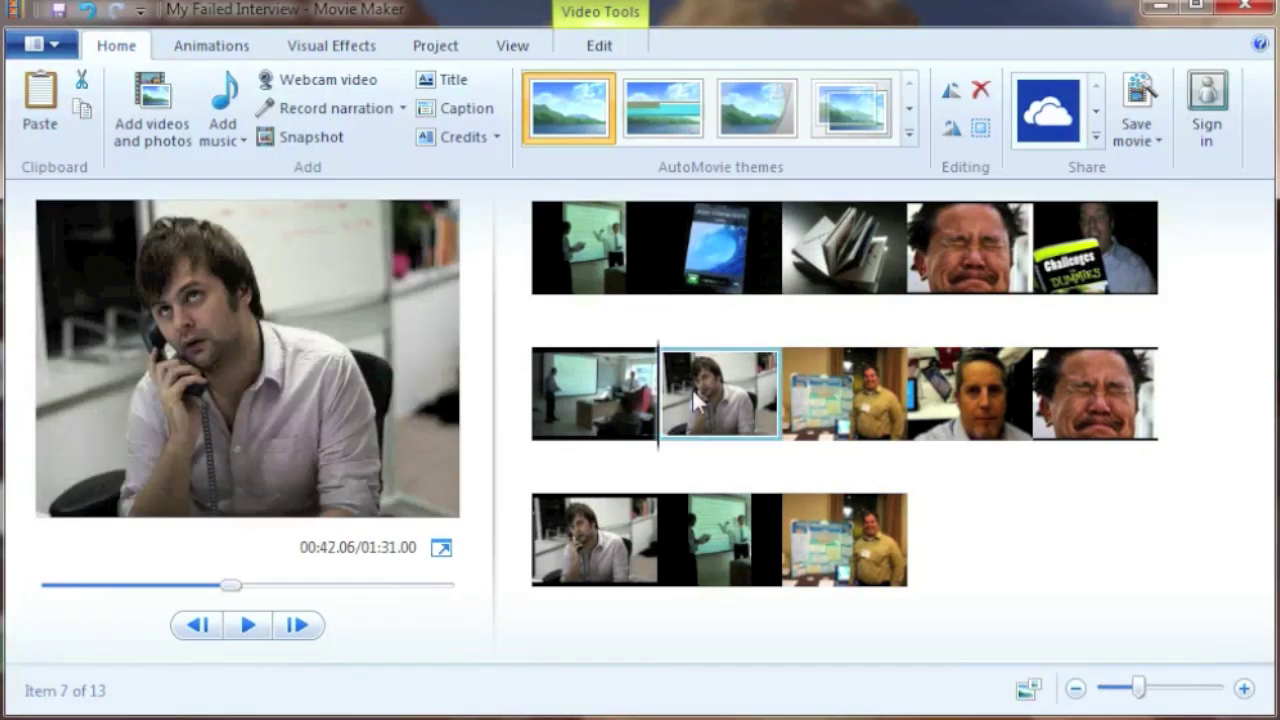
left_click_drag(692, 388, 788, 282)
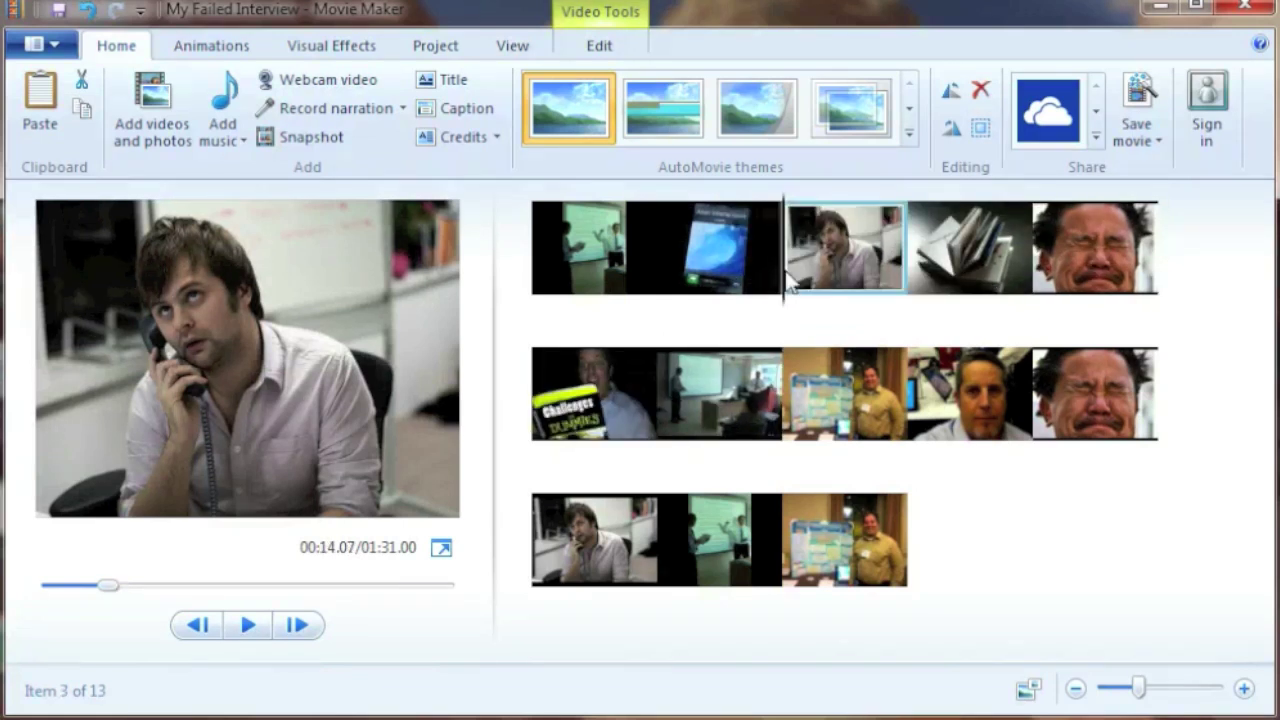
Move the book clip, then the close-up face clip, to the very start of the storyboard.
left_click(1004, 222)
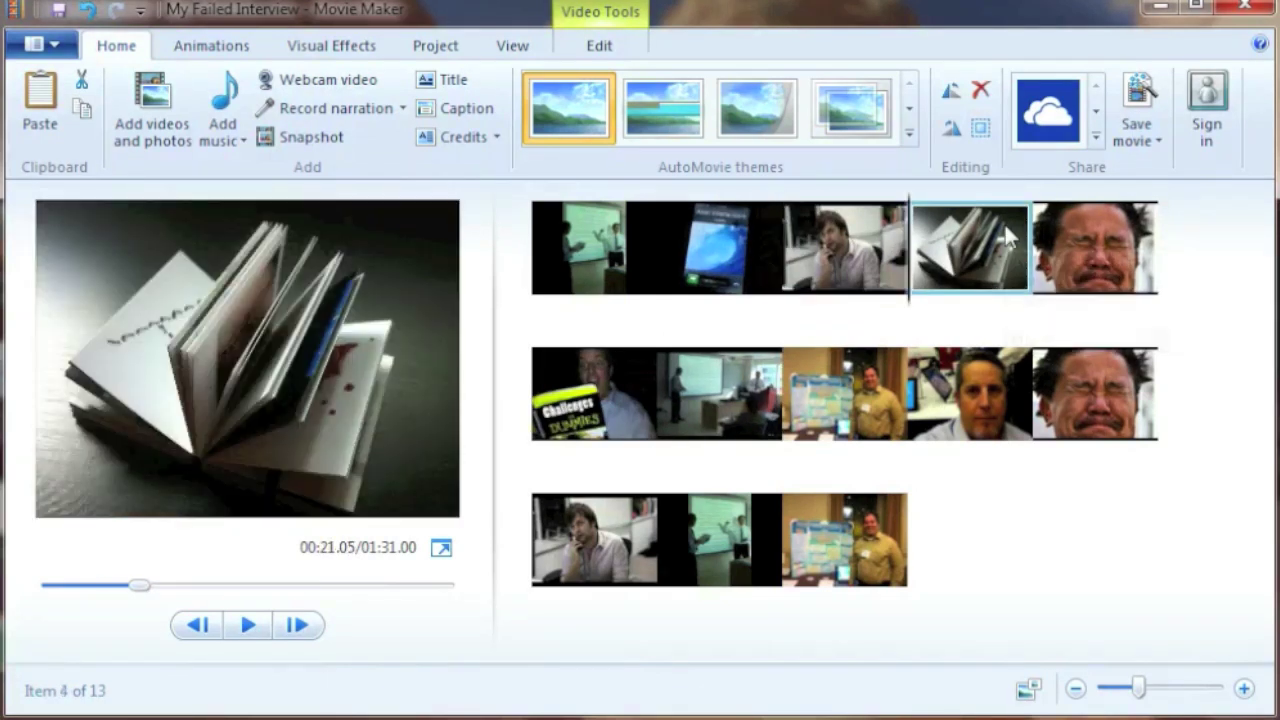
left_click_drag(953, 253, 577, 263)
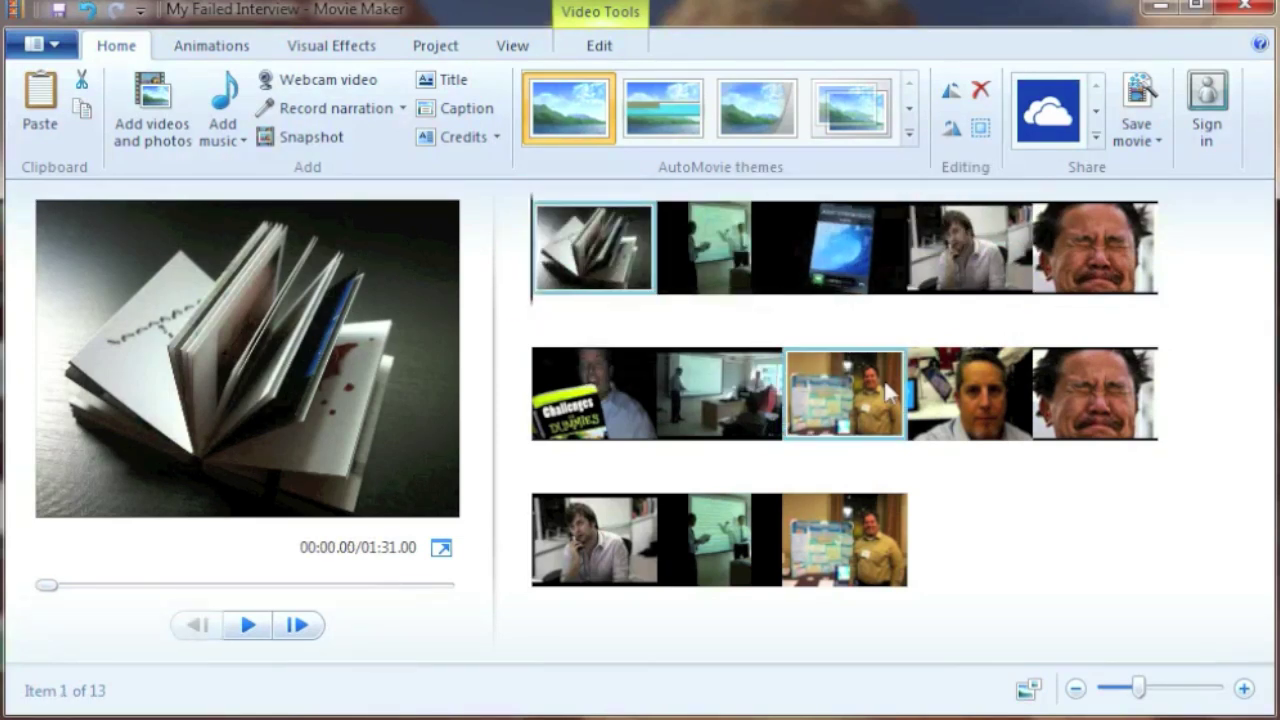
left_click(965, 421)
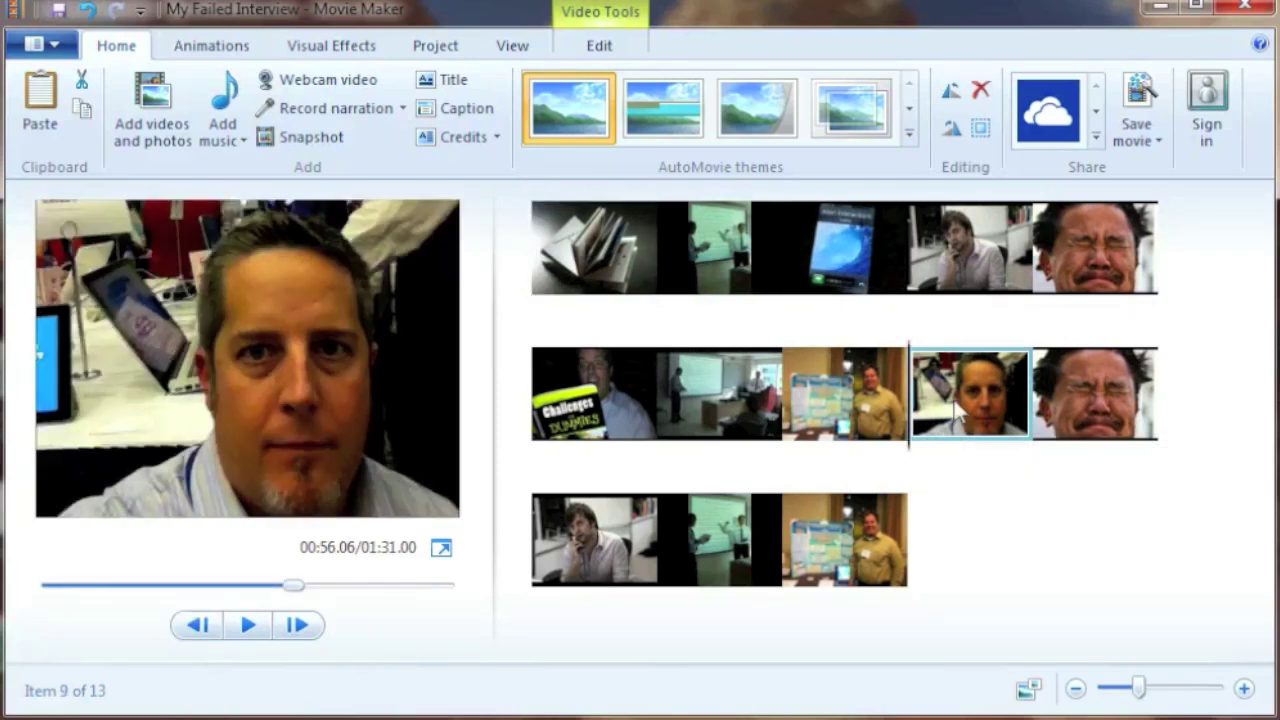
left_click_drag(965, 421, 577, 307)
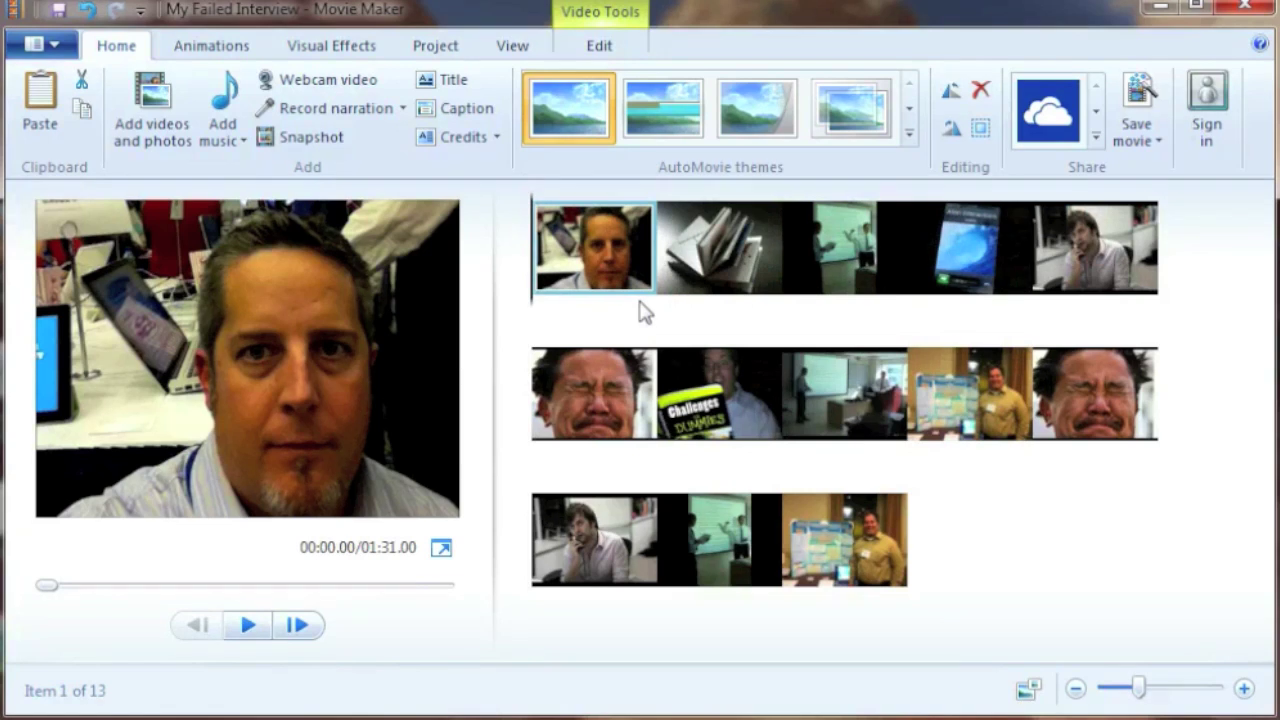
left_click(1052, 397)
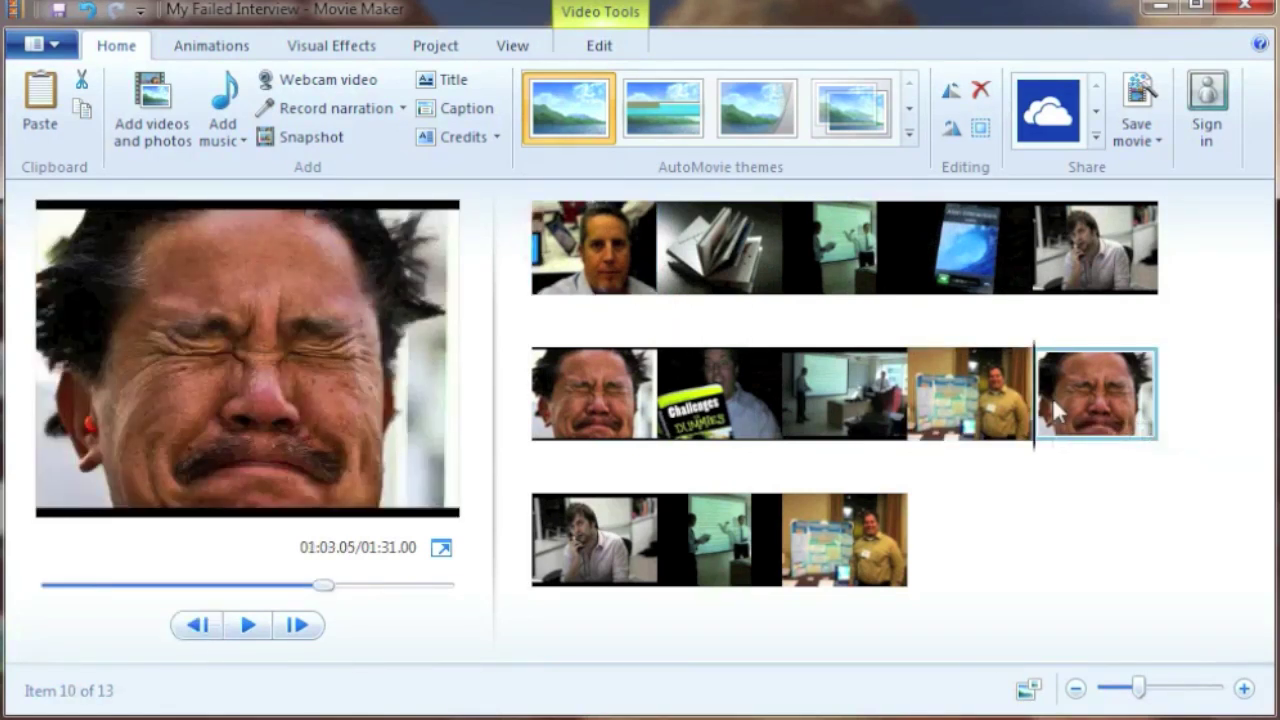
Delete the duplicate crying-face, man-on-phone and presentation clips, leaving 10 clips totalling 01:10.00.
left_click(565, 381)
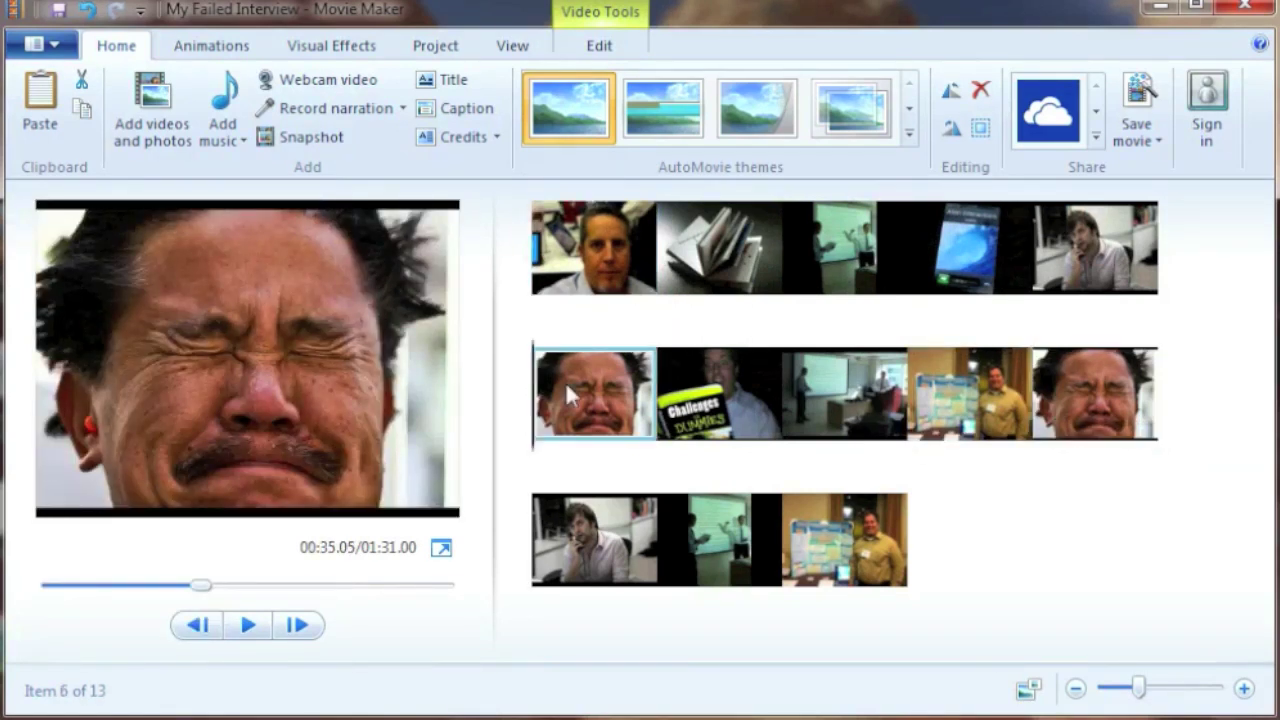
left_click(981, 92)
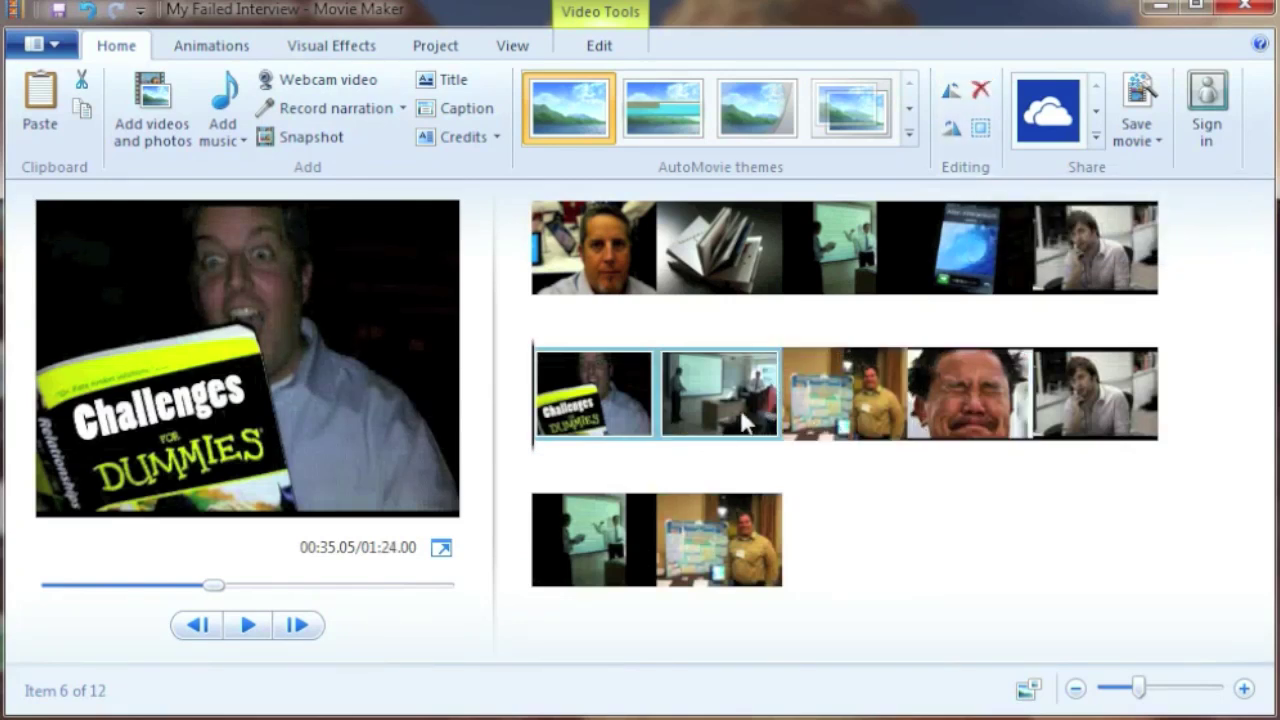
left_click(745, 420)
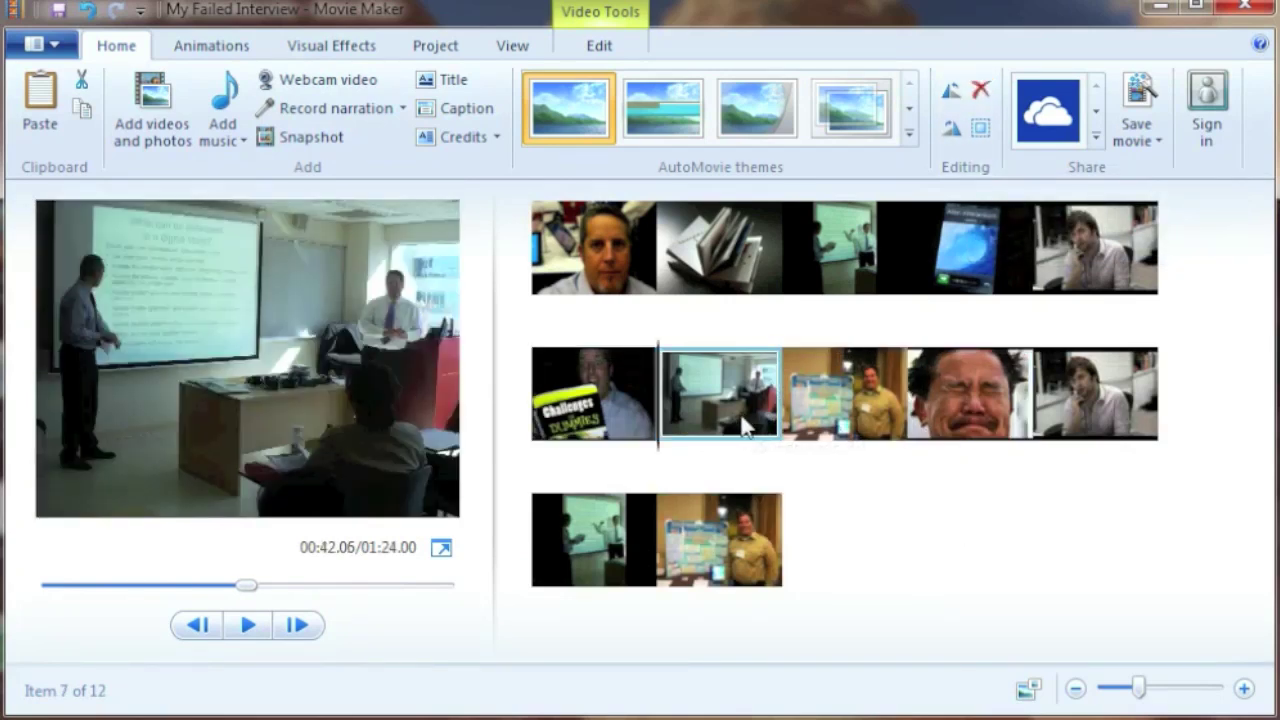
left_click(1075, 405)
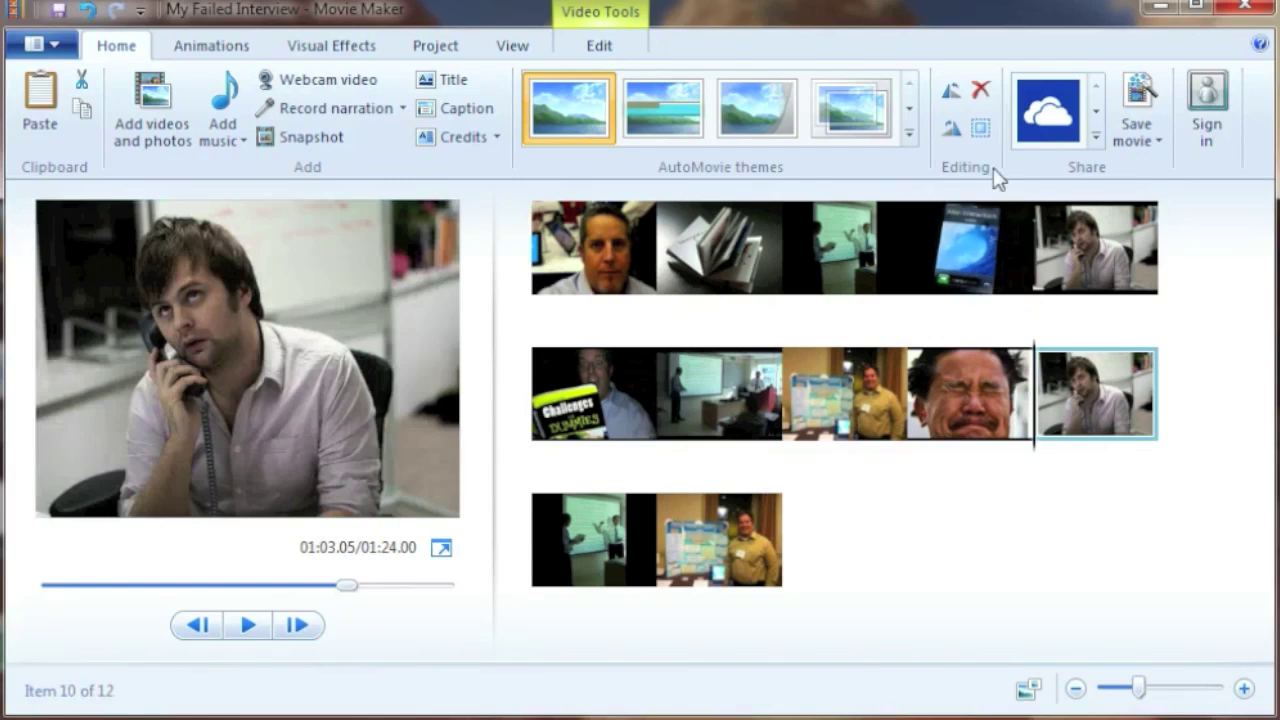
left_click(981, 92)
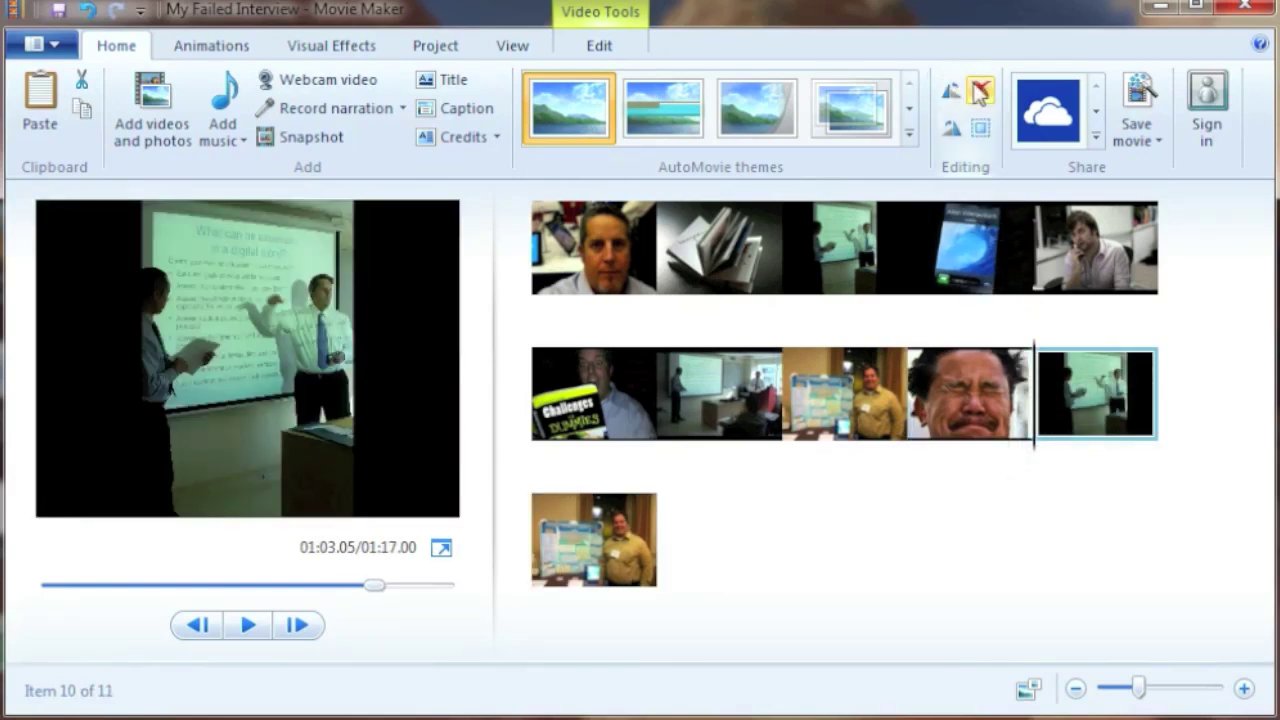
left_click(981, 92)
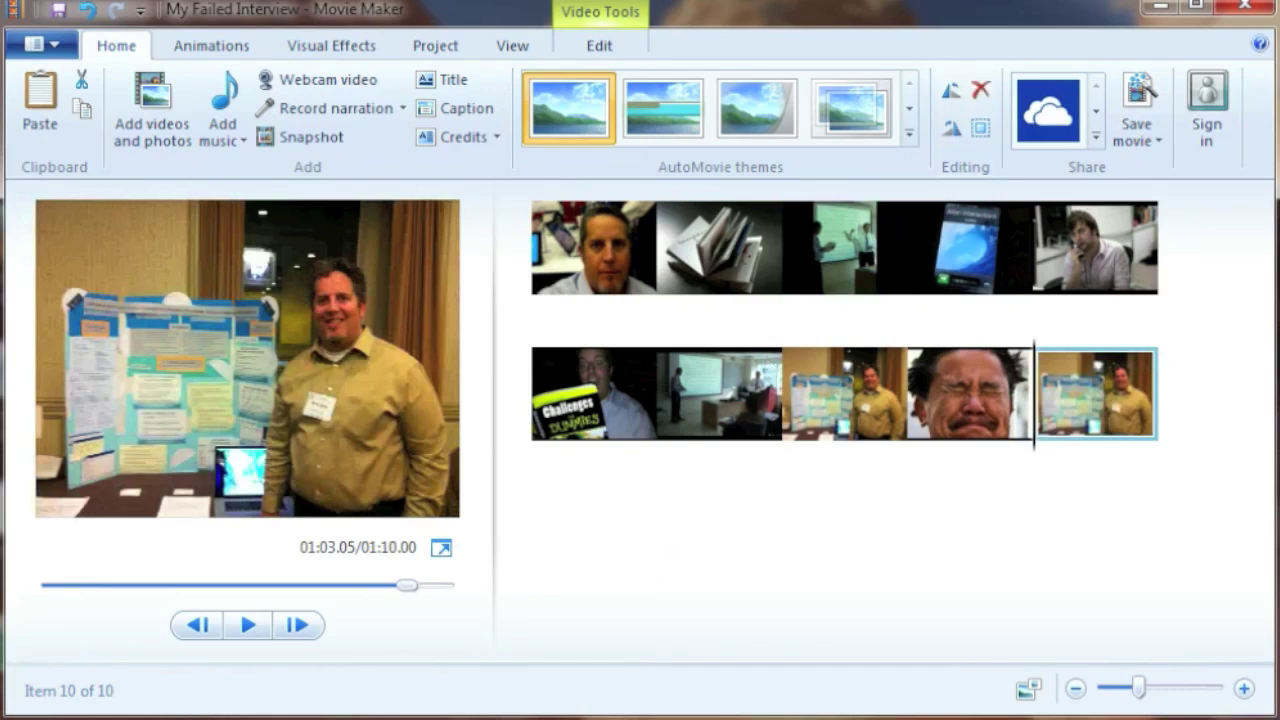